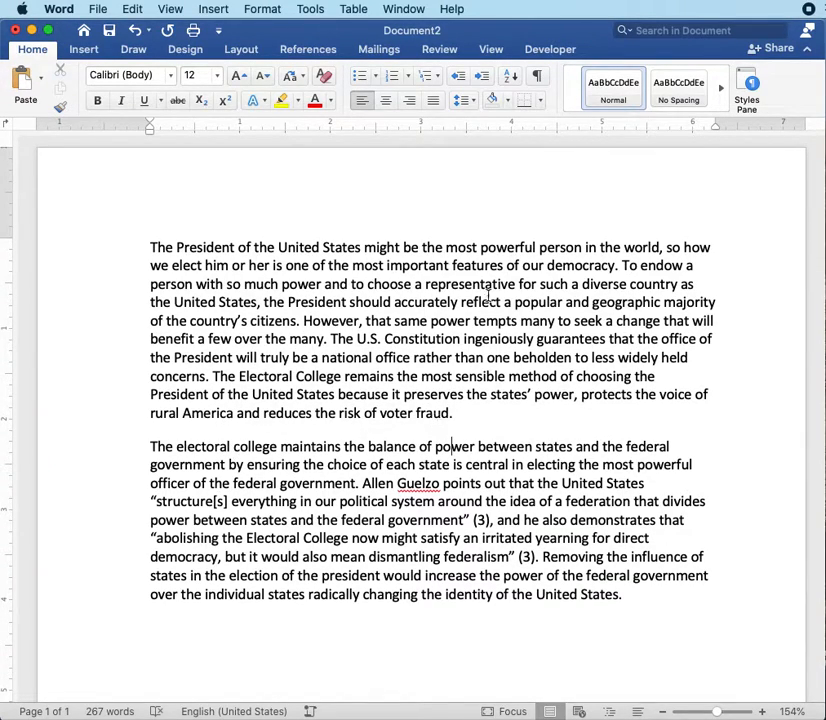
Step: Check the line spacing and the before and after spacing settings of the electoral college paragraph without changing them
{"action": "left_click", "coordinate": [463, 101]}
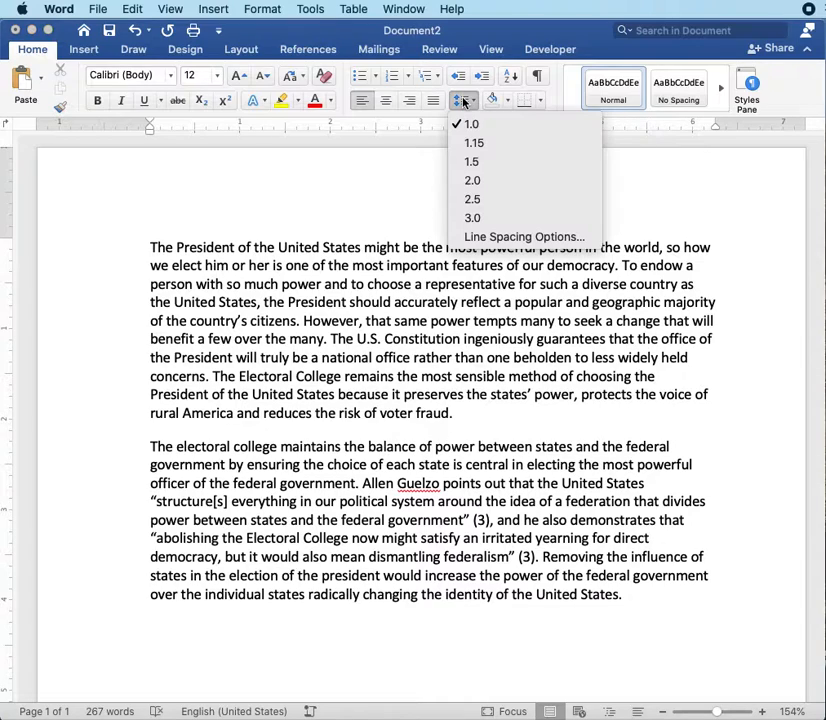
{"action": "left_click", "coordinate": [518, 240]}
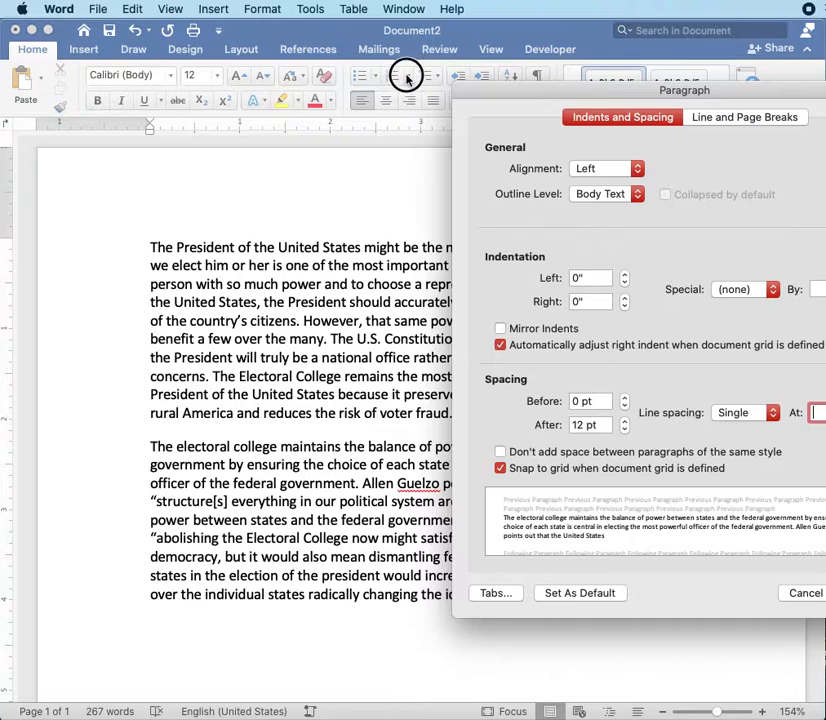
{"action": "left_click_drag", "start_coordinate": [506, 91], "coordinate": [311, 93]}
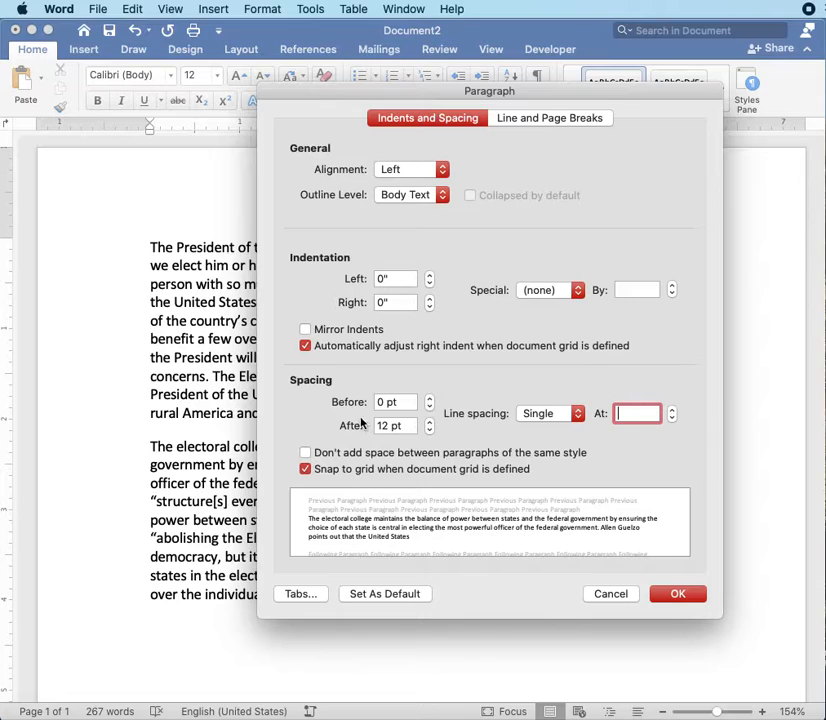
{"action": "left_click", "coordinate": [608, 594]}
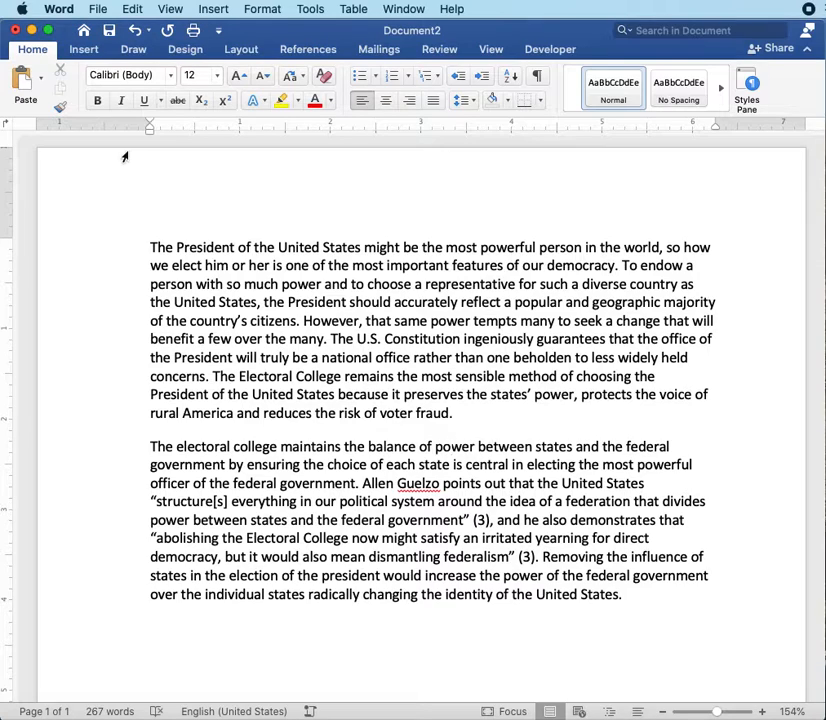
Step: Create a new blank document and enlarge its window to fill the screen
{"action": "left_click", "coordinate": [97, 10]}
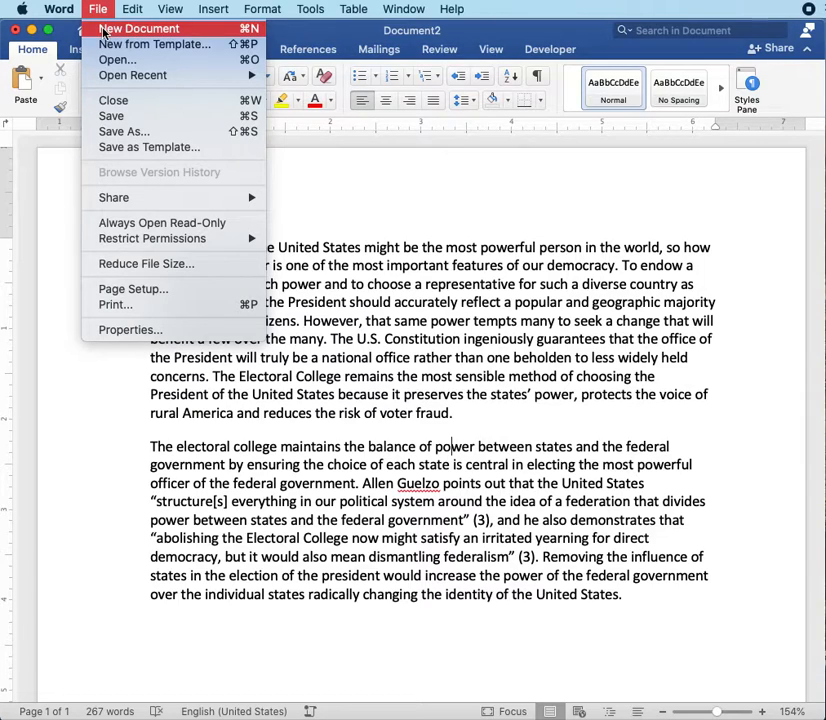
{"action": "left_click", "coordinate": [105, 29]}
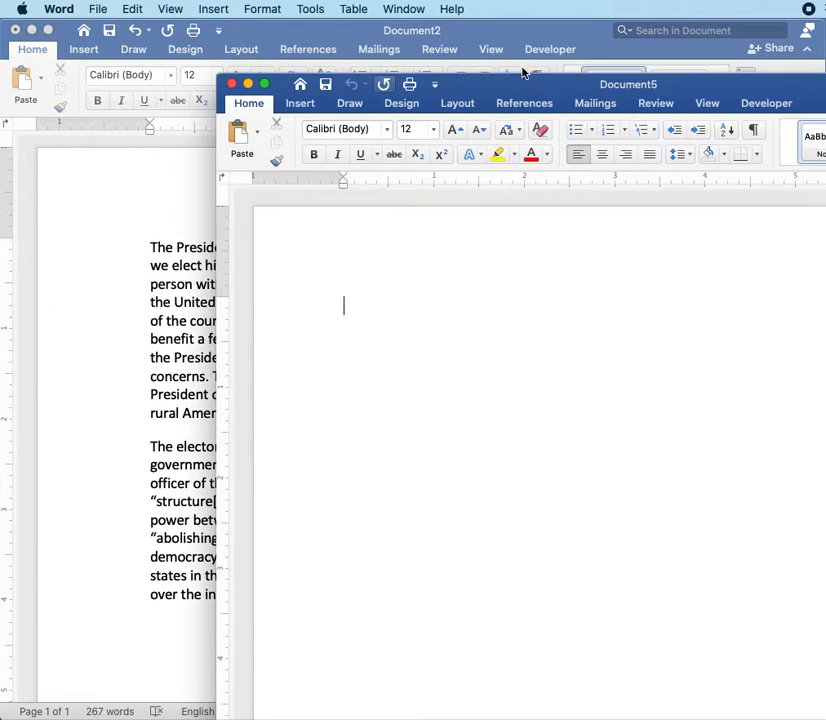
{"action": "left_click_drag", "start_coordinate": [520, 83], "coordinate": [509, 82]}
{"action": "double_click", "coordinate": [509, 82]}
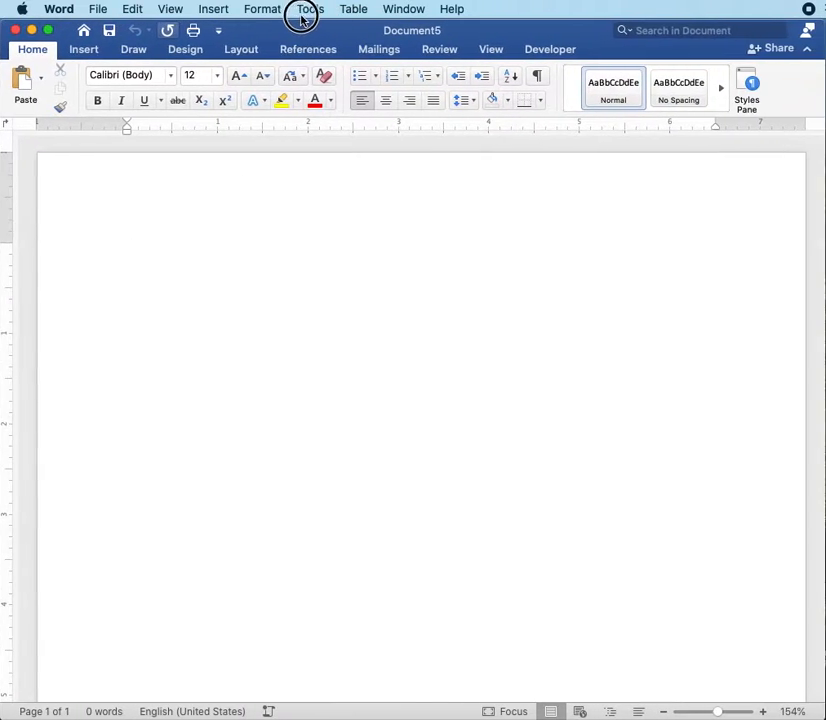
Step: Apply the Normal margin preset, with 1" margins on all four sides of the page
{"action": "left_click", "coordinate": [238, 52]}
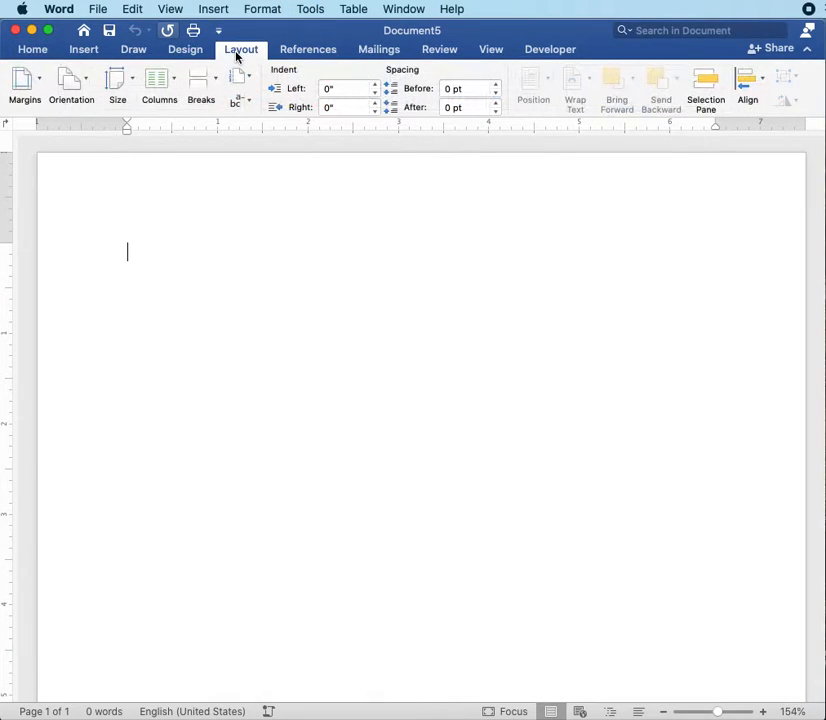
{"action": "left_click", "coordinate": [31, 88]}
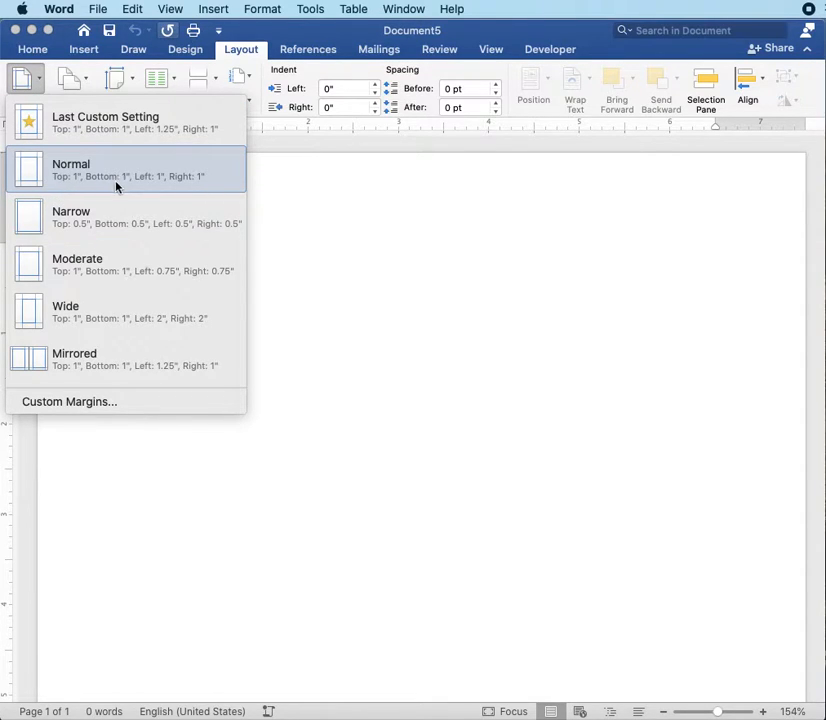
{"action": "left_click", "coordinate": [179, 170]}
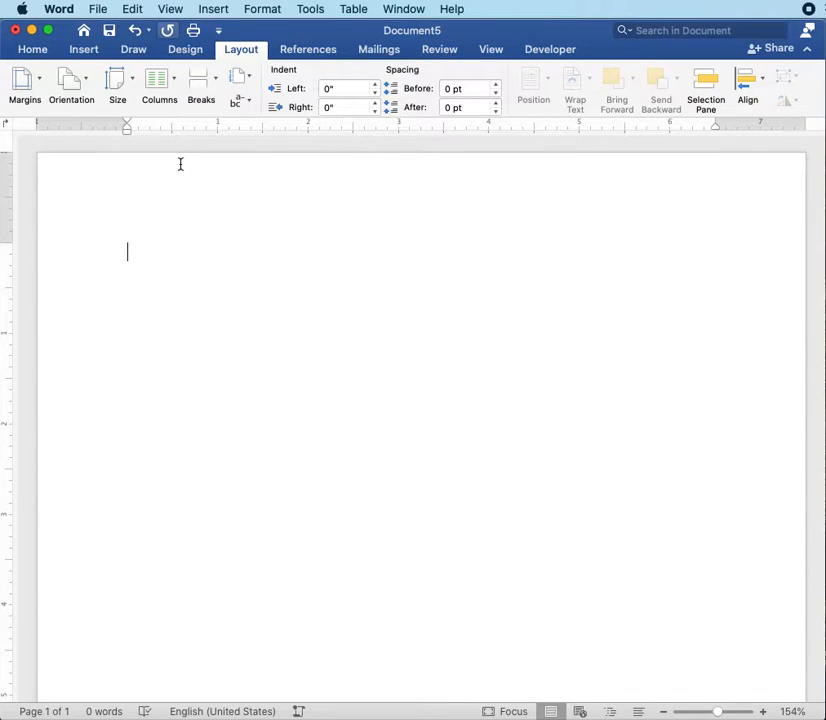
Step: Set the font of the blank document's text to Times New Roman
{"action": "left_click", "coordinate": [33, 50]}
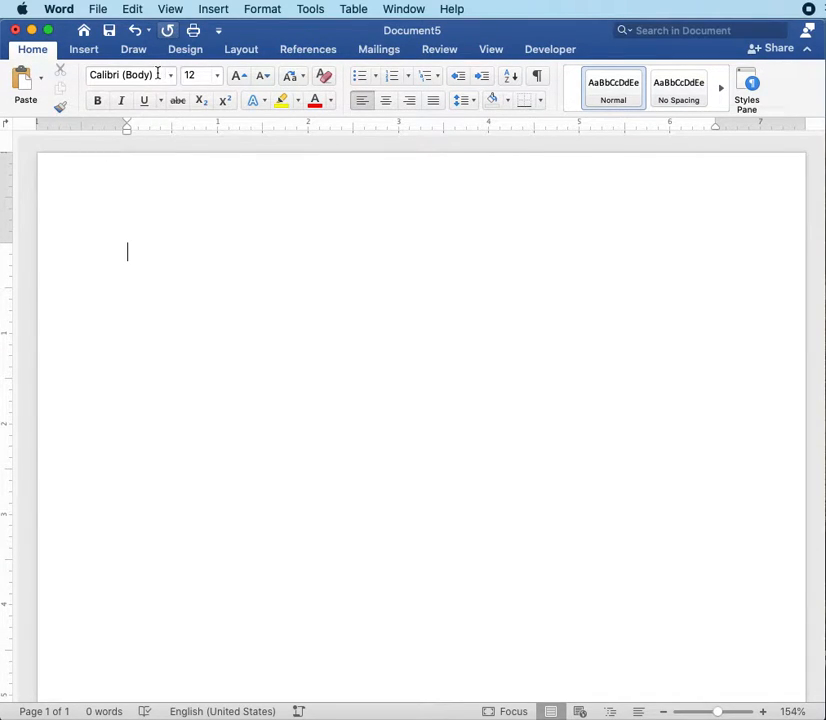
{"action": "left_click", "coordinate": [171, 76]}
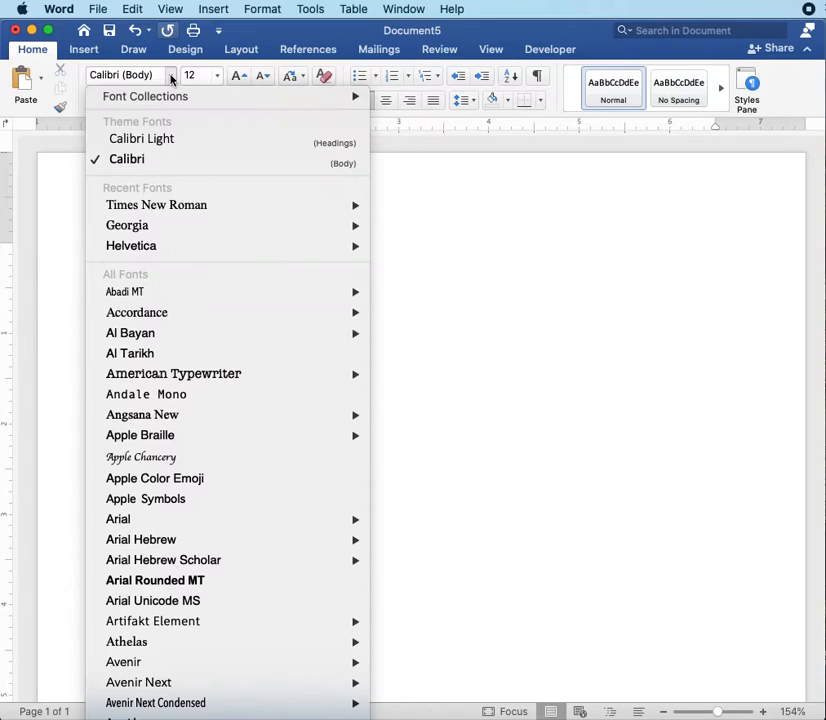
{"action": "left_click", "coordinate": [169, 208]}
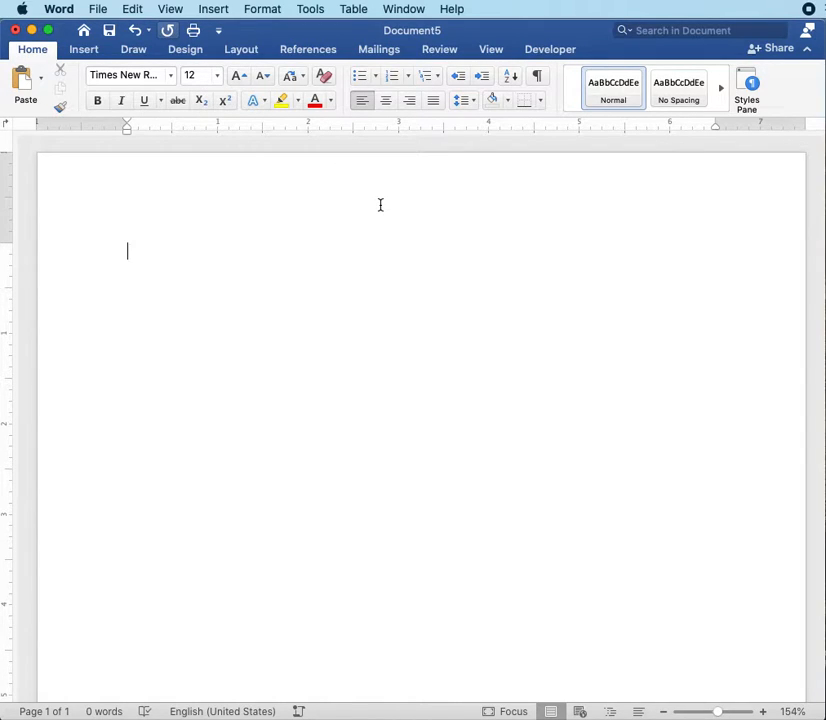
Step: Set the paragraph line spacing to Double through the line spacing options
{"action": "left_click", "coordinate": [474, 104]}
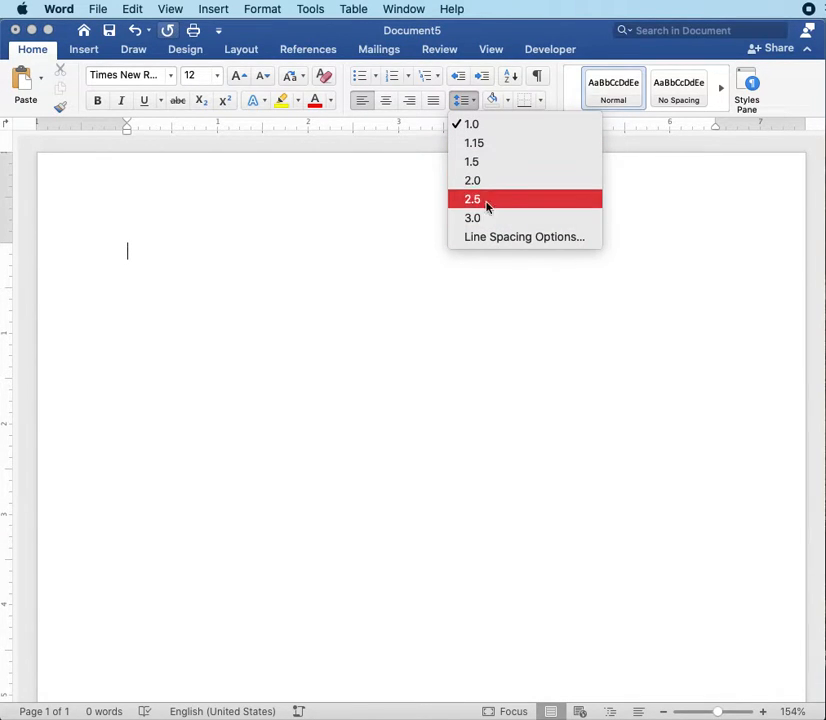
{"action": "left_click", "coordinate": [503, 238]}
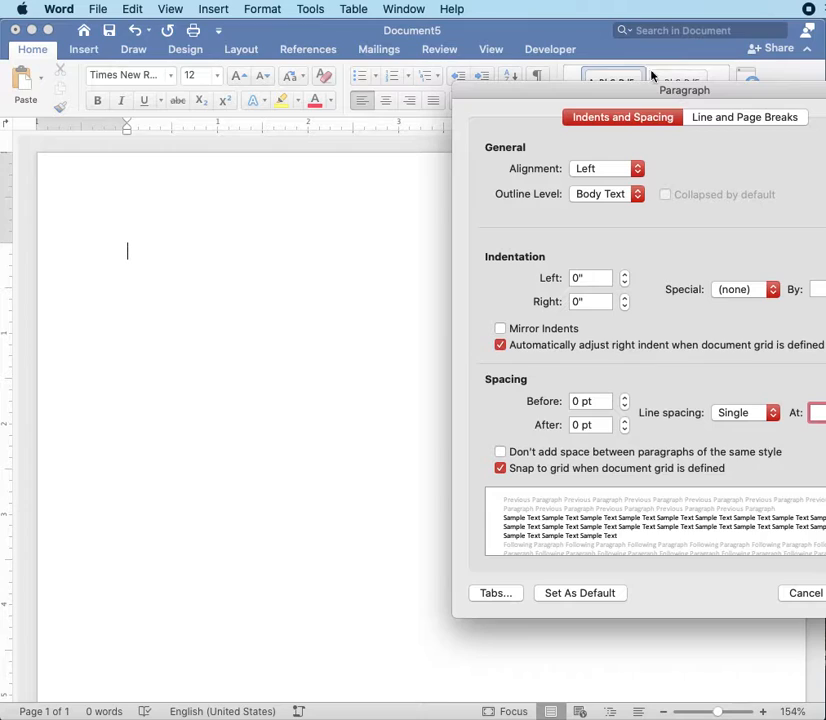
{"action": "left_click_drag", "start_coordinate": [622, 91], "coordinate": [483, 92]}
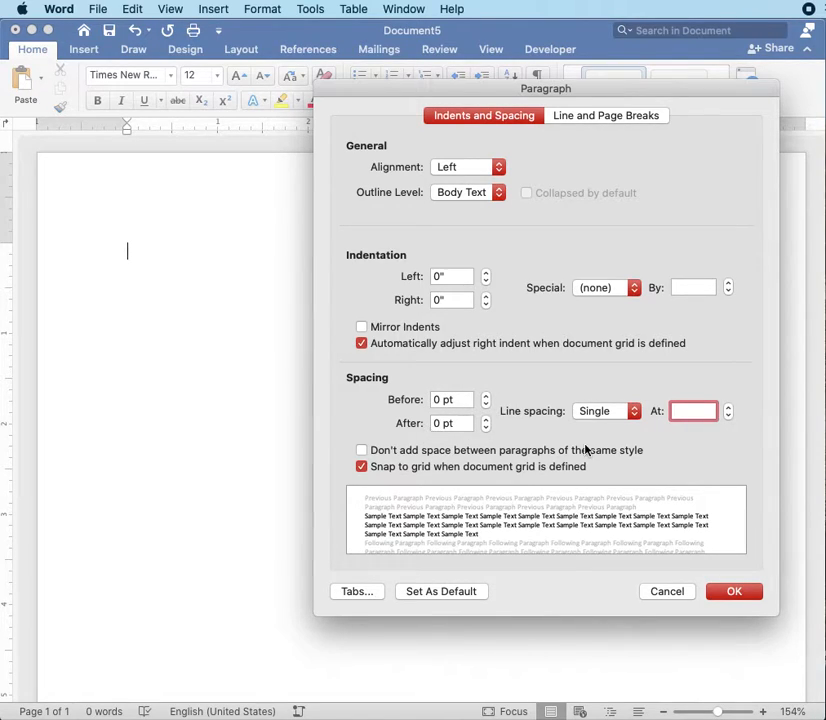
{"action": "left_click", "coordinate": [607, 414]}
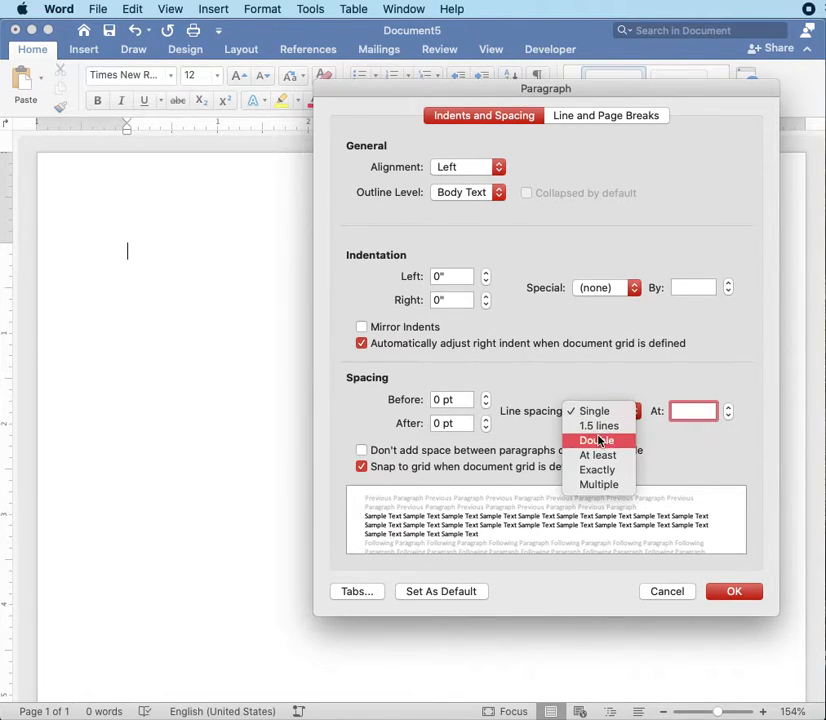
{"action": "left_click", "coordinate": [599, 440]}
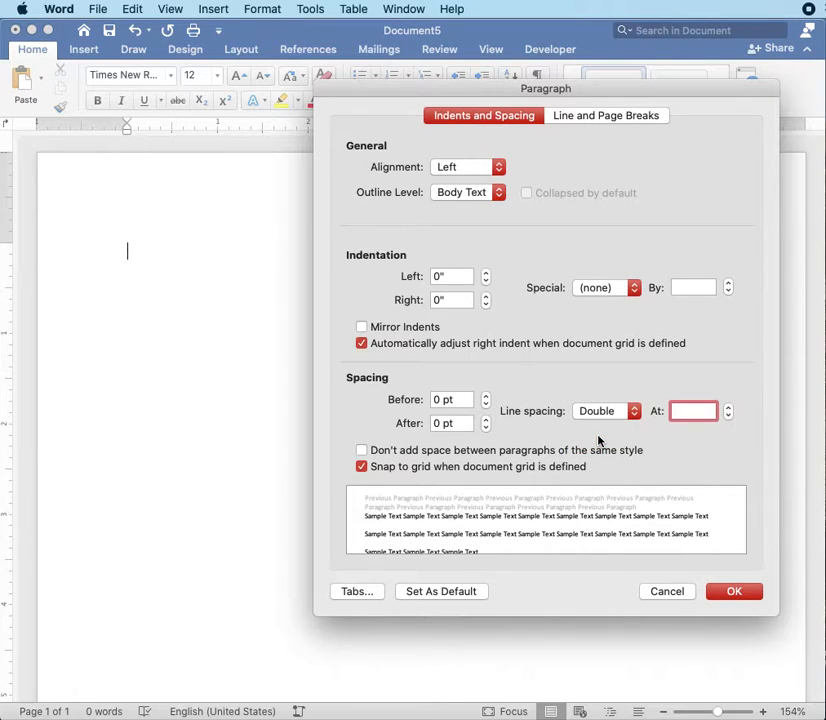
{"action": "left_click", "coordinate": [739, 595]}
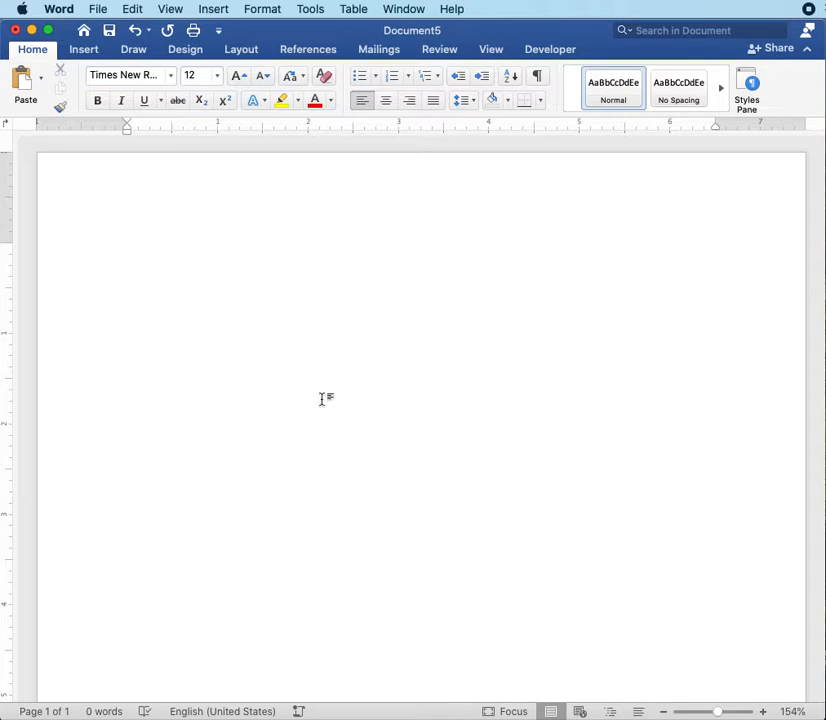
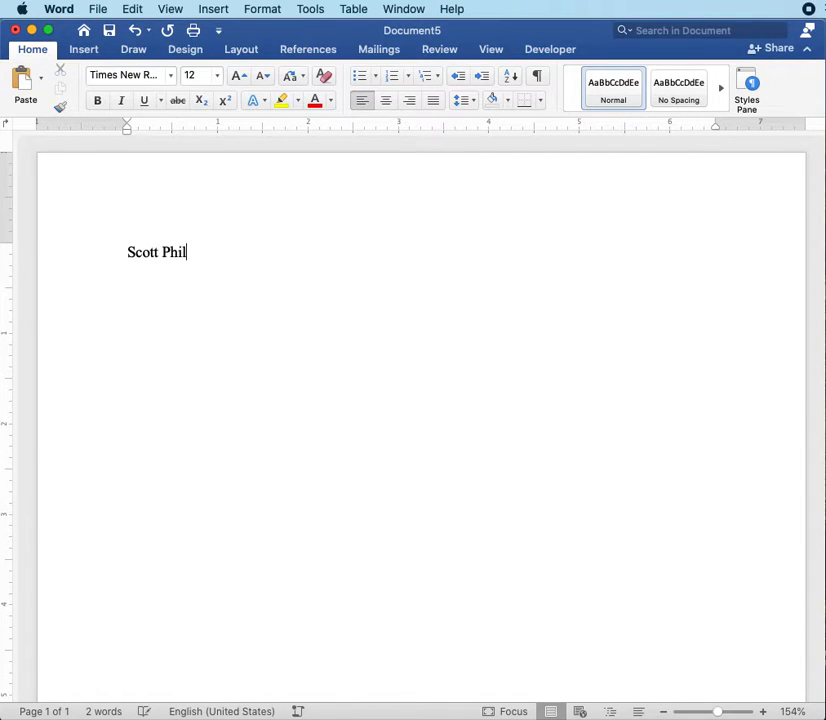
Step: Enter the student's full name on the first line and the teacher's title and surname on the second line
{"action": "key", "text": "Return"}
{"action": "type", "text": "Mrs"}
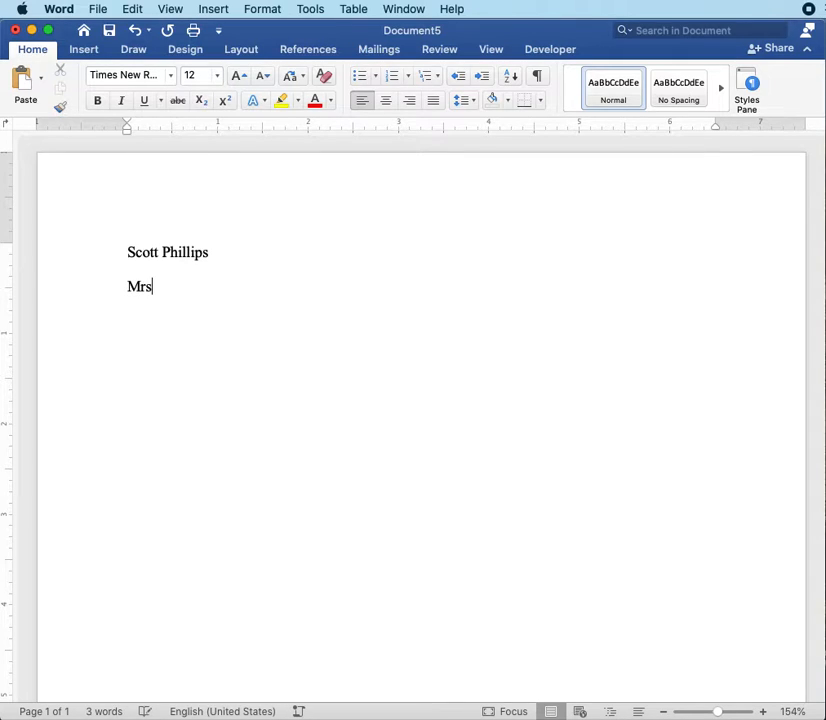
{"action": "type", "text": ". Phillips"}
{"action": "key", "text": "Return"}
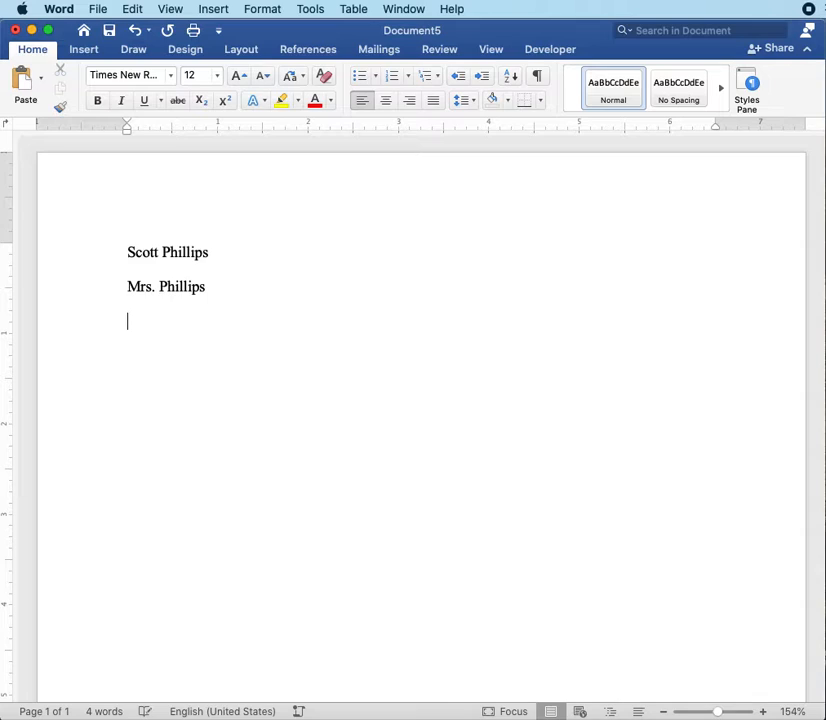
Step: Add the course name "High School English" as the third heading line
{"action": "type", "text": "High School"}
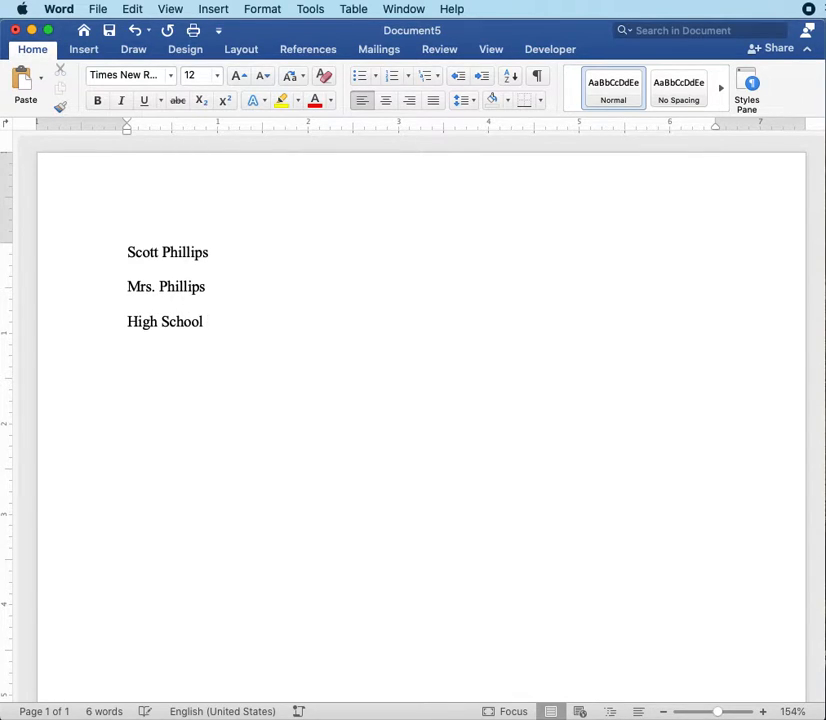
{"action": "type", "text": " English"}
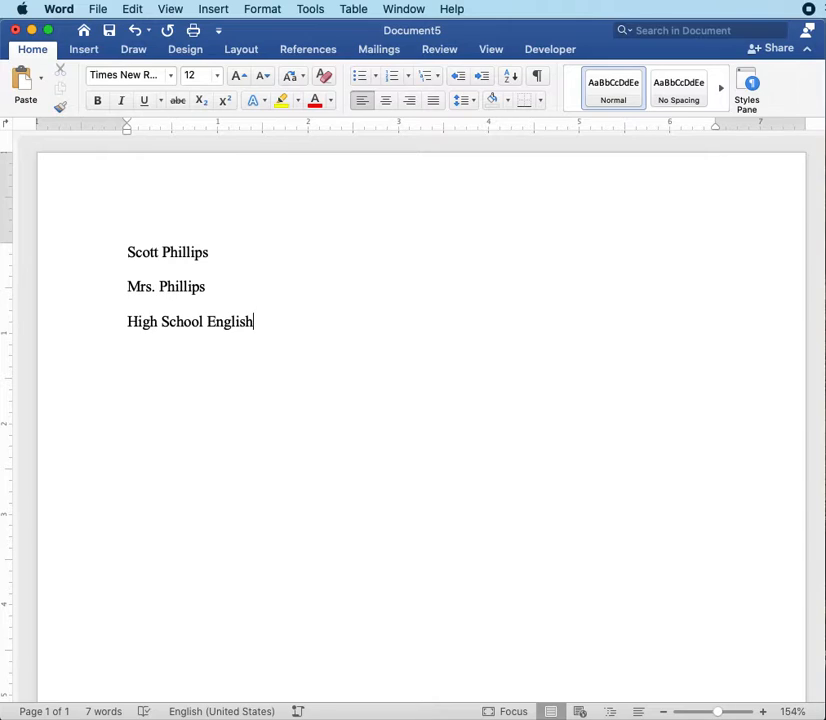
Step: Add the date "22 January 2021" on a new line below the course name
{"action": "key", "text": "Return"}
{"action": "type", "text": "22"}
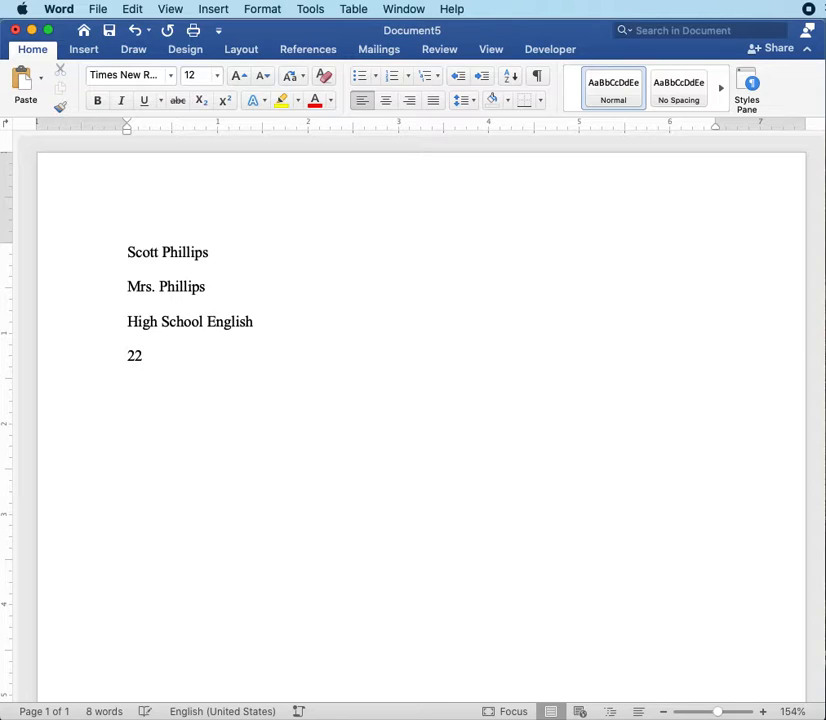
{"action": "type", "text": " Ja"}
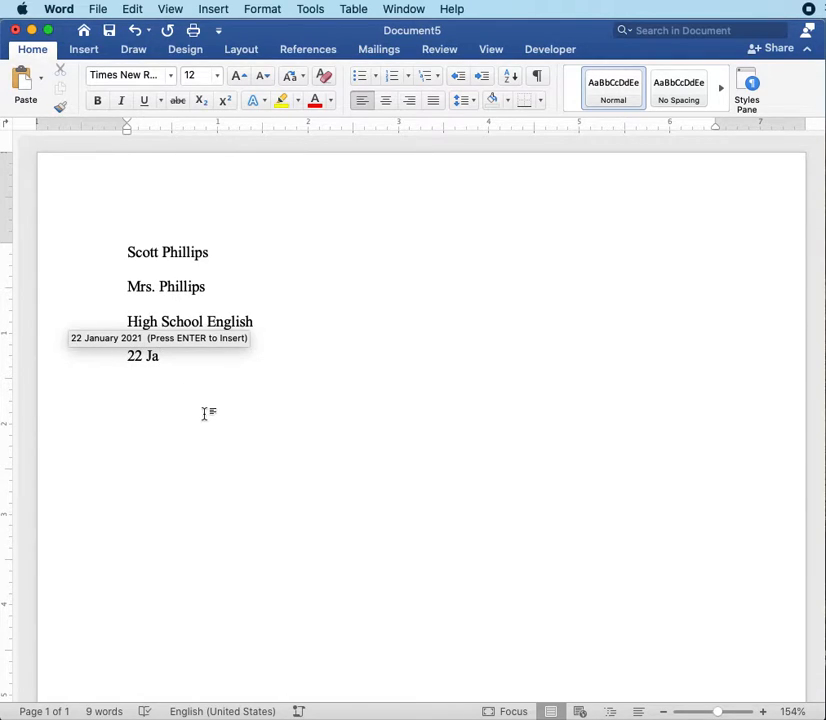
{"action": "type", "text": "n"}
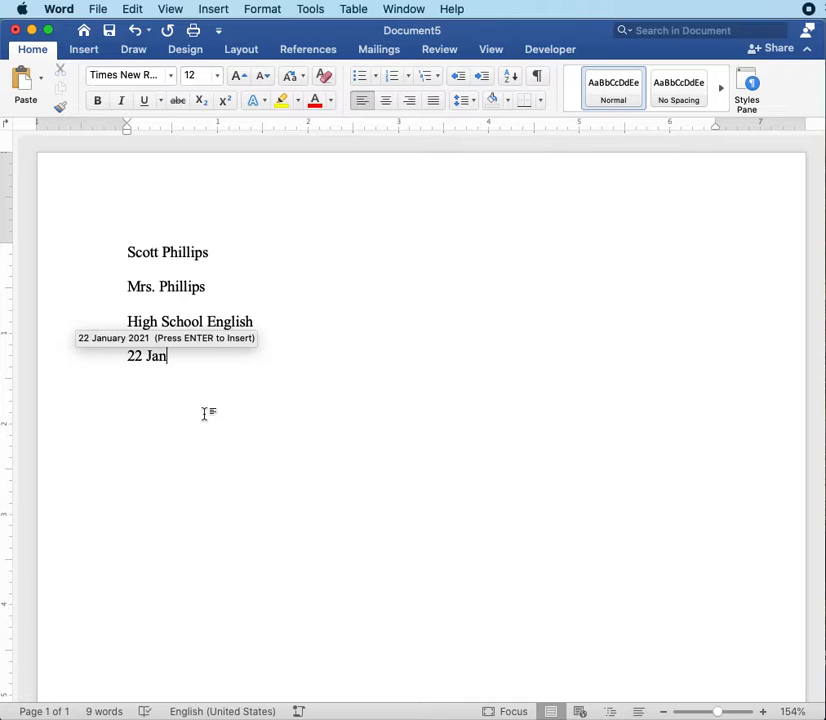
{"action": "type", "text": "uary 2021"}
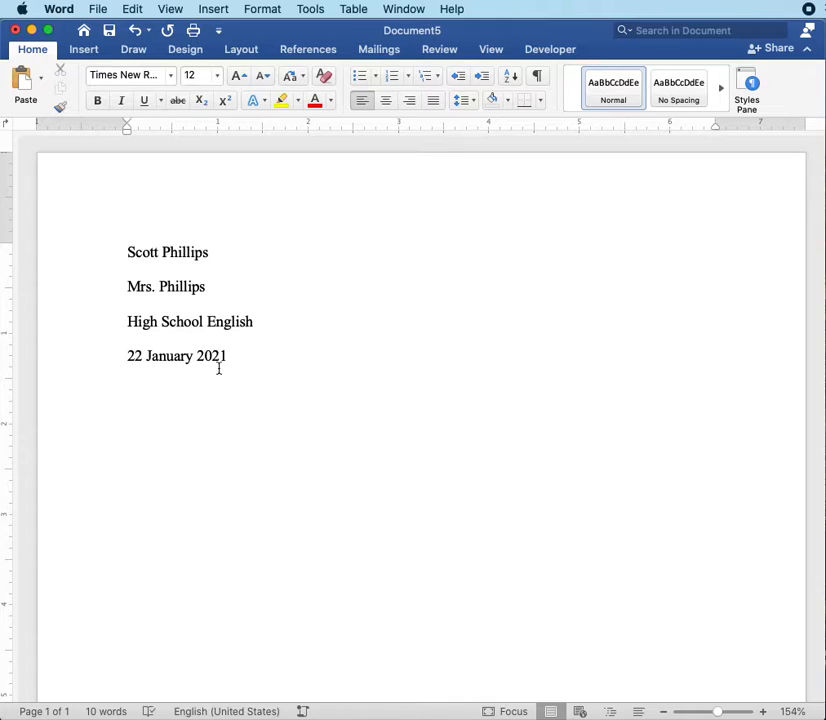
Step: Add a centered line reading "Title" below the date
{"action": "key", "text": "Return"}
{"action": "left_click", "coordinate": [388, 104]}
{"action": "type", "text": "Title"}
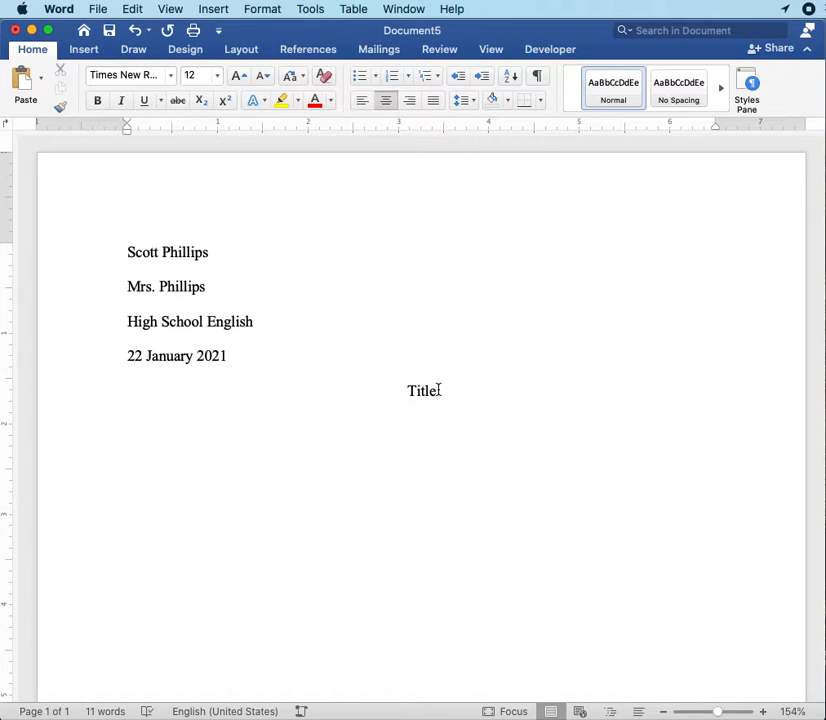
Step: Start a left-aligned paragraph below the title and give it a first-line indent of 0.5 inch
{"action": "key", "text": "Return"}
{"action": "left_click", "coordinate": [363, 104]}
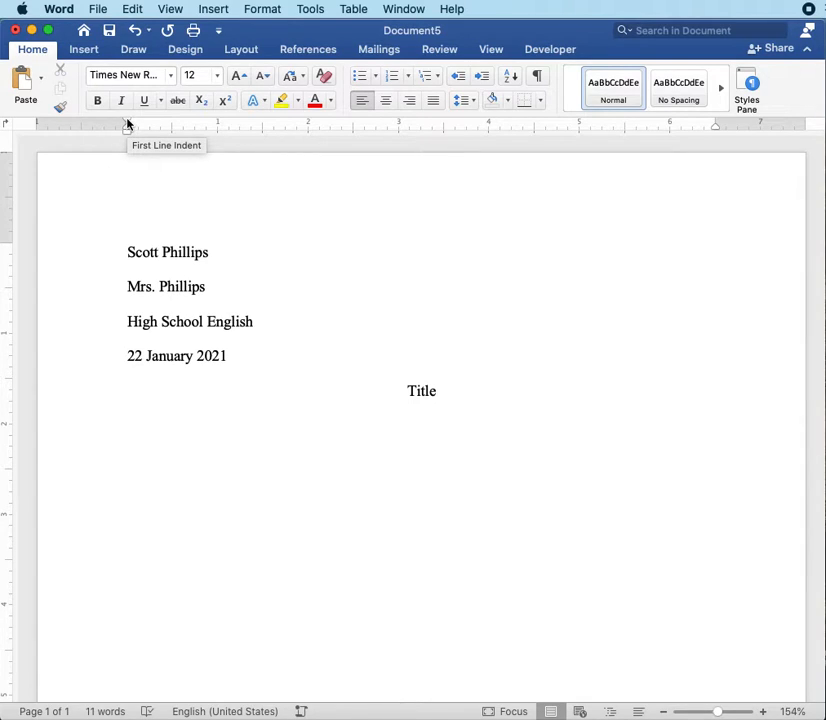
{"action": "left_click_drag", "start_coordinate": [127, 123], "coordinate": [170, 118]}
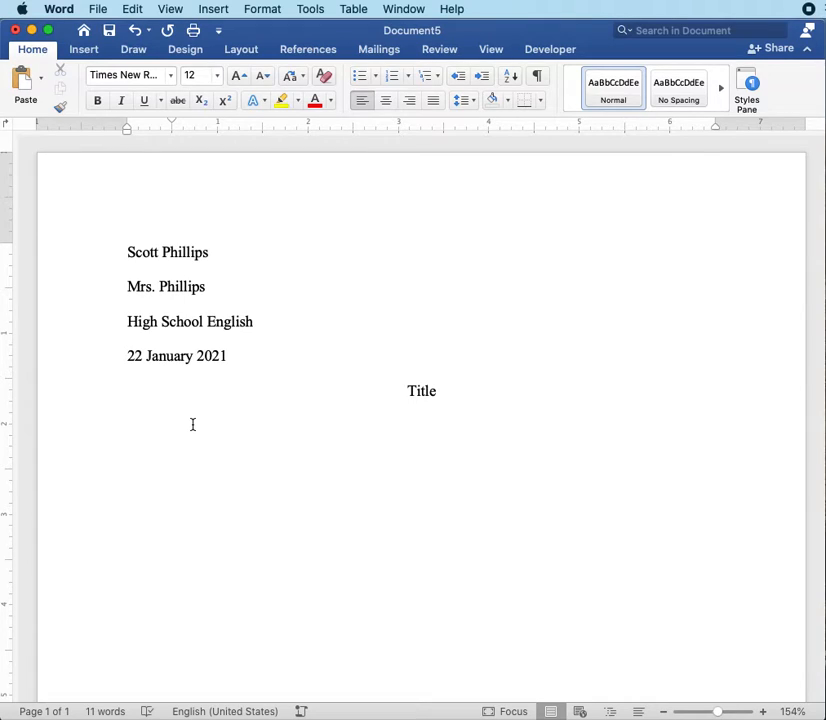
Step: Begin the indented paragraph with "I am now ready to start my paper. My margins are set to one inch on all sides"
{"action": "type", "text": "I am now ready "}
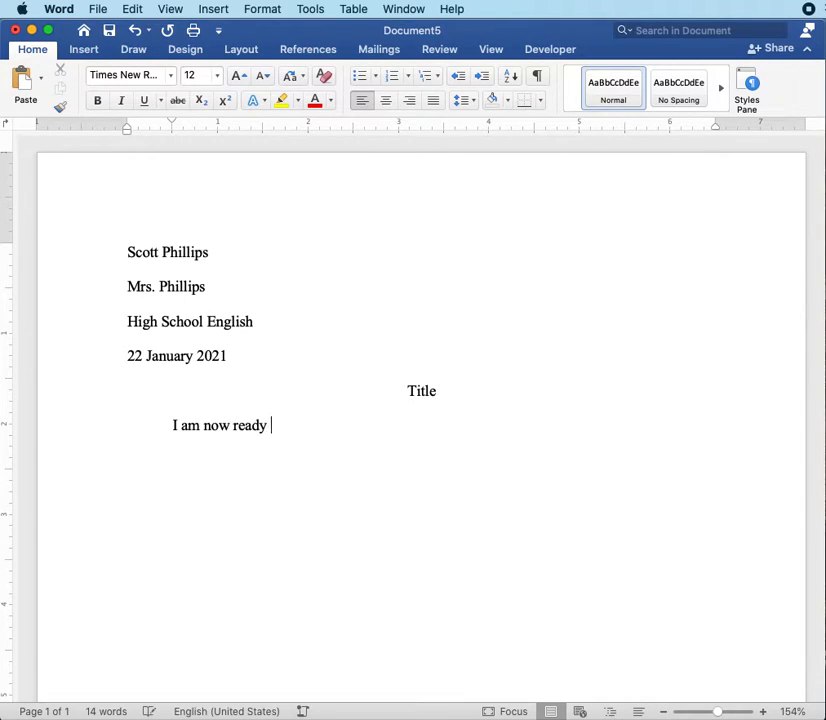
{"action": "type", "text": "to start my paper. My marg"}
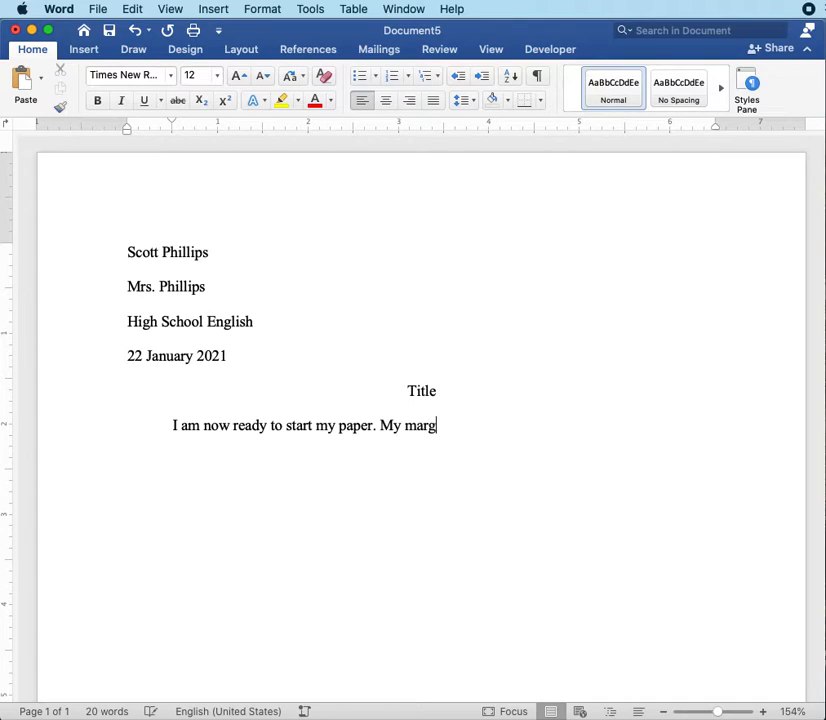
{"action": "type", "text": "ins are set to "}
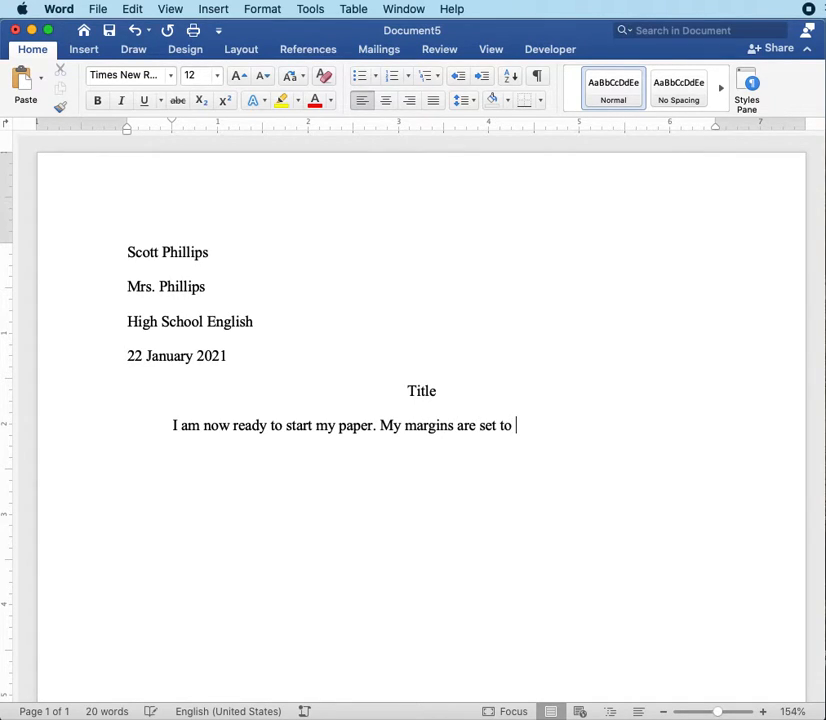
{"action": "type", "text": "one inch on all sides; my lines"}
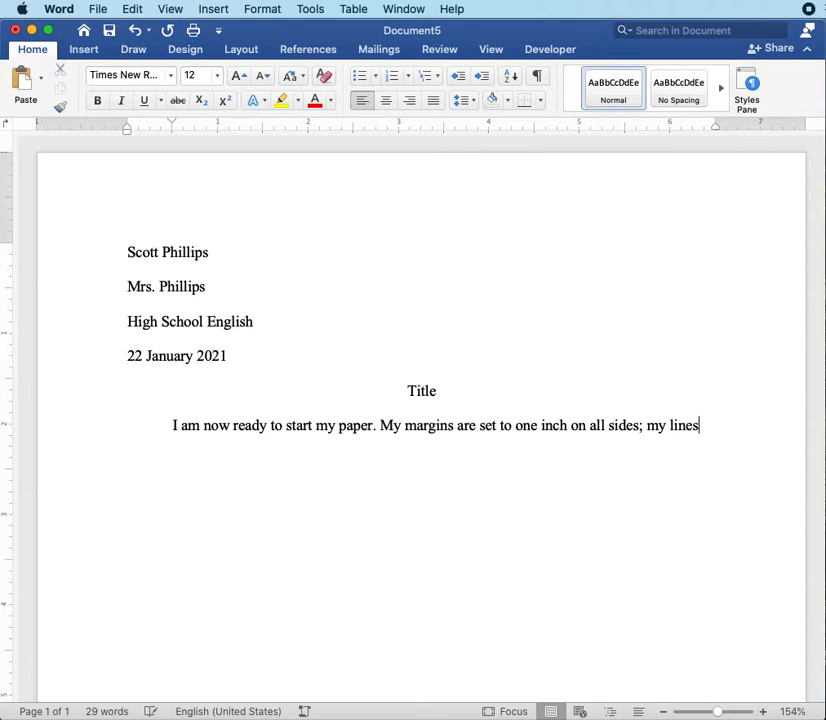
Step: Continue the sentence with "; my line spacing is set to being double-spaced with no extra spaces between paragraphs"
{"action": "key", "text": "BackSpace"}
{"action": "key", "text": "BackSpace"}
{"action": "type", "text": "spa"}
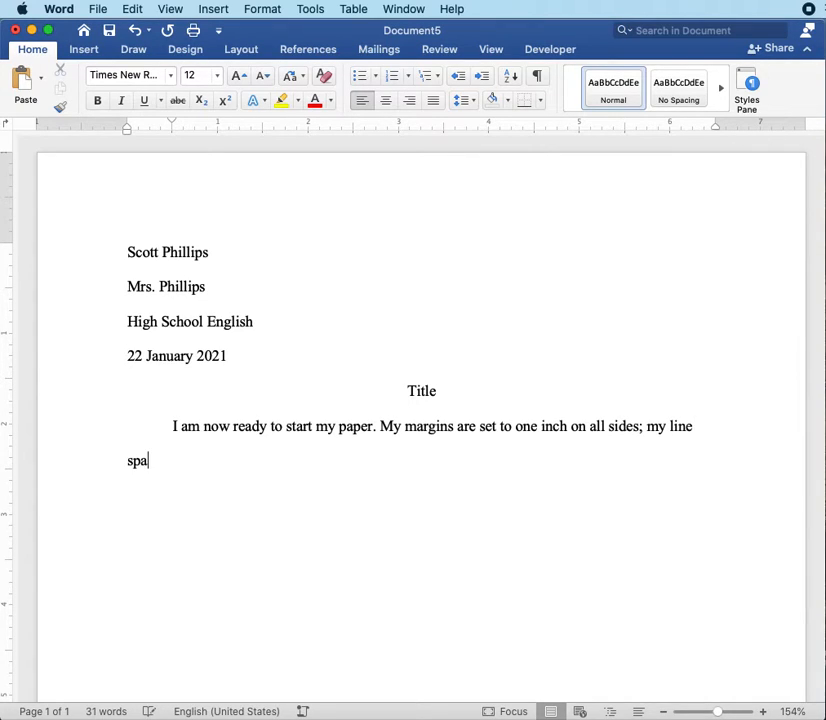
{"action": "type", "text": "cing is set"}
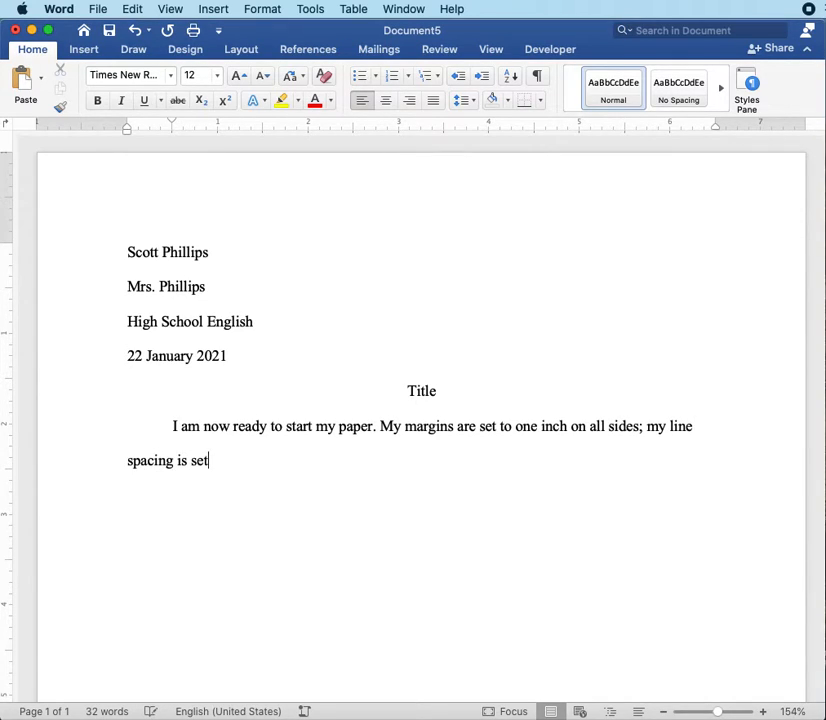
{"action": "type", "text": " to being soubl"}
{"action": "key", "text": "BackSpace"}
{"action": "key", "text": "BackSpace"}
{"action": "key", "text": "BackSpace"}
{"action": "key", "text": "BackSpace"}
{"action": "key", "text": "BackSpace"}
{"action": "type", "text": "d"}
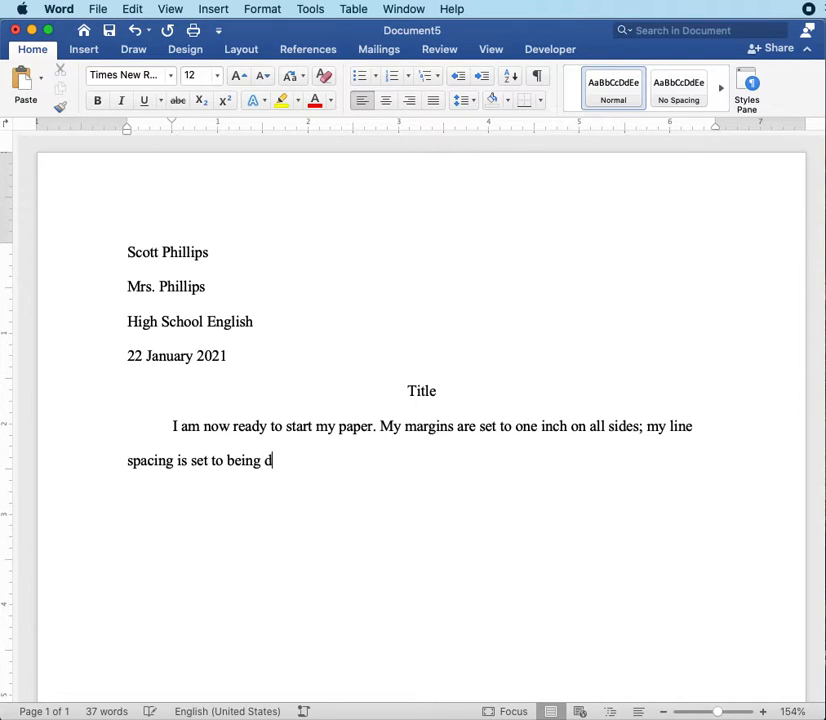
{"action": "type", "text": "ouble-spaced with no extra spac"}
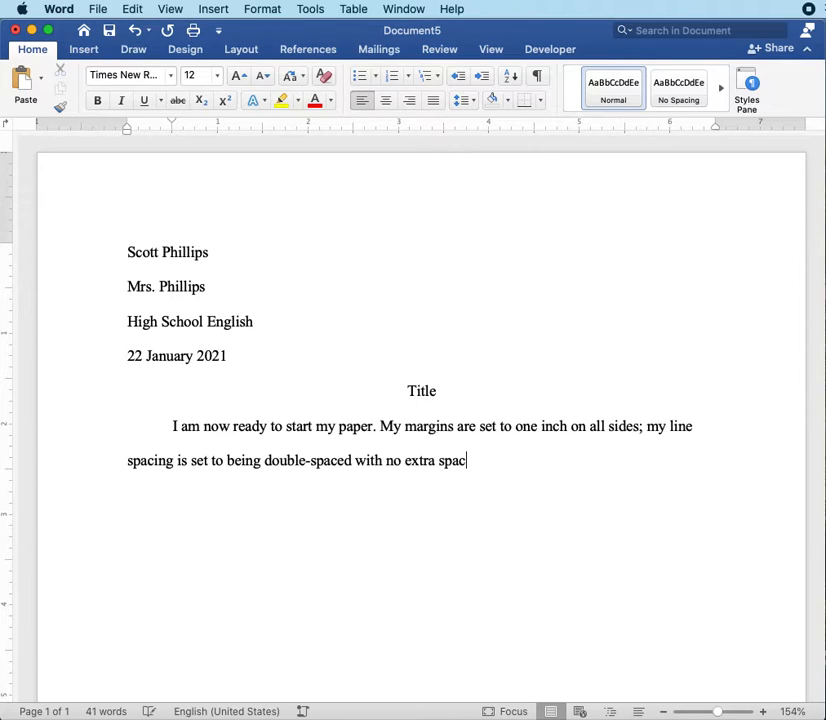
{"action": "type", "text": "es bet"}
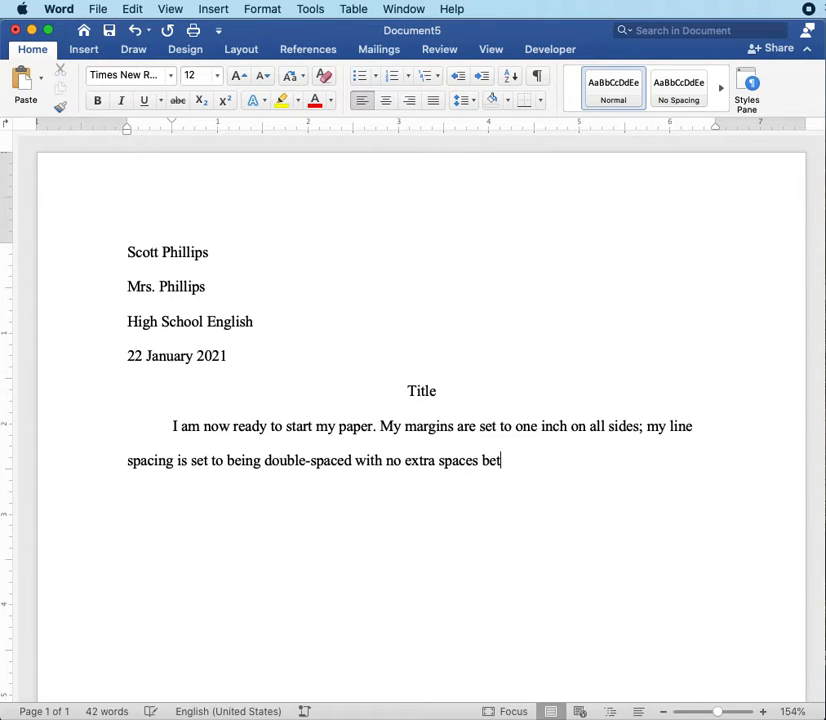
{"action": "type", "text": "ween paragr"}
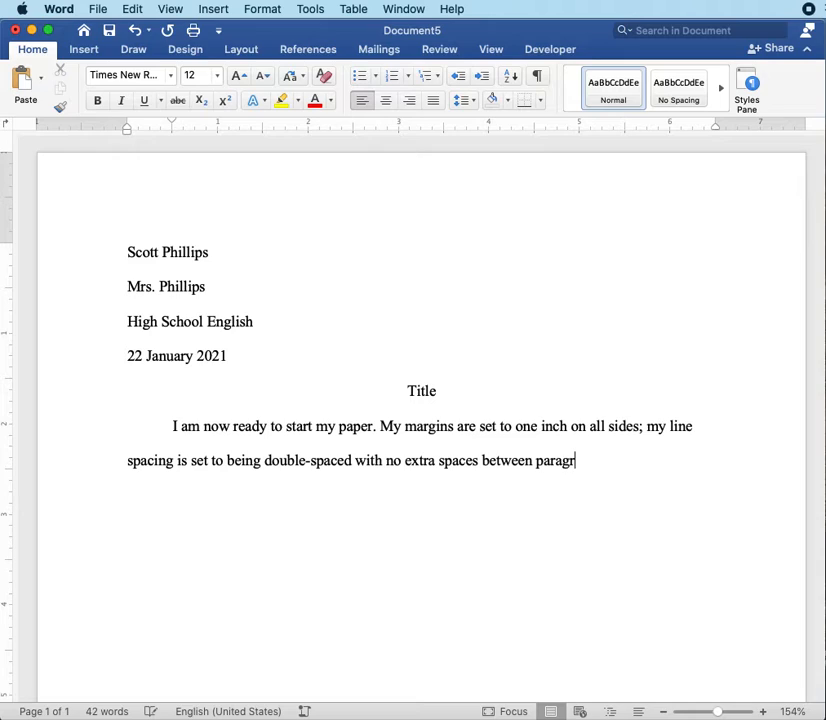
{"action": "type", "text": "aphs. Ea"}
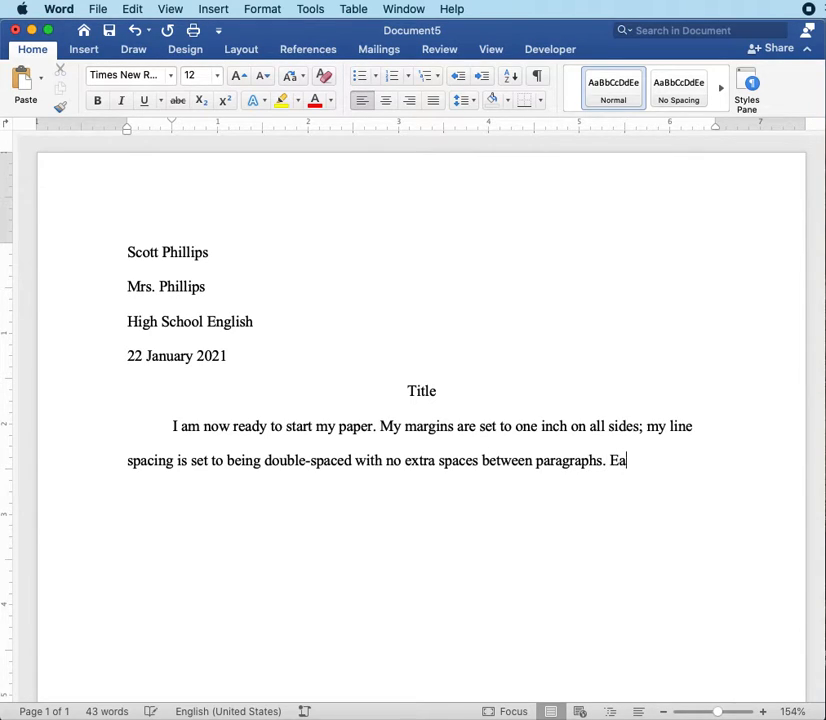
{"action": "type", "text": "ch paragra"}
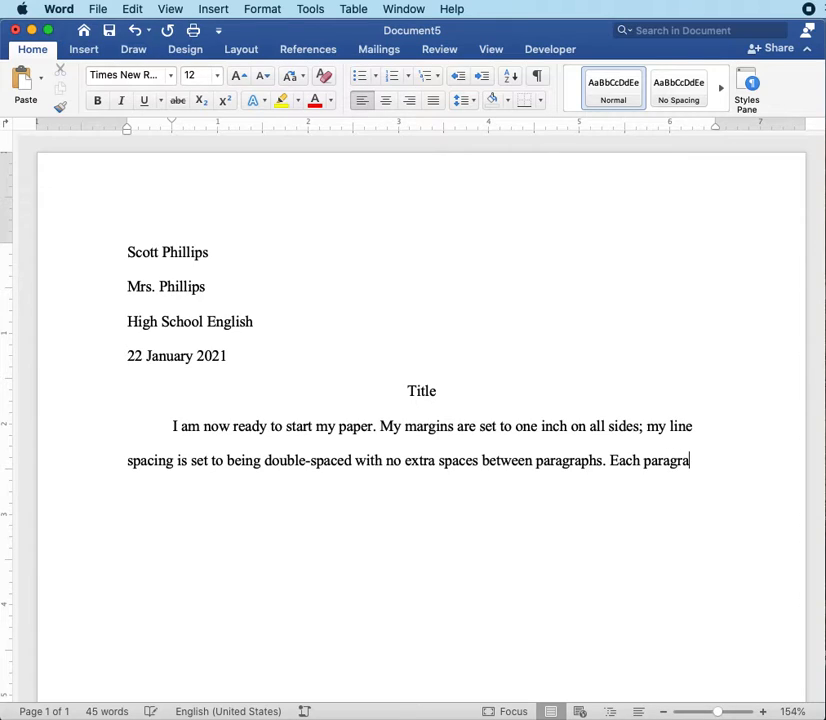
{"action": "type", "text": "ph will start"}
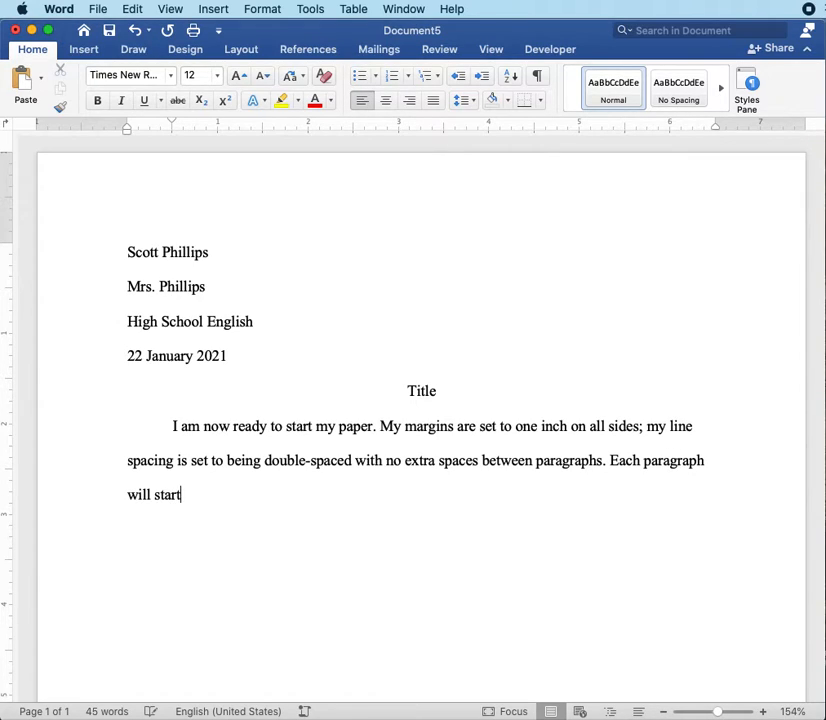
{"action": "type", "text": " with a"}
{"action": "type", "text": " one-"}
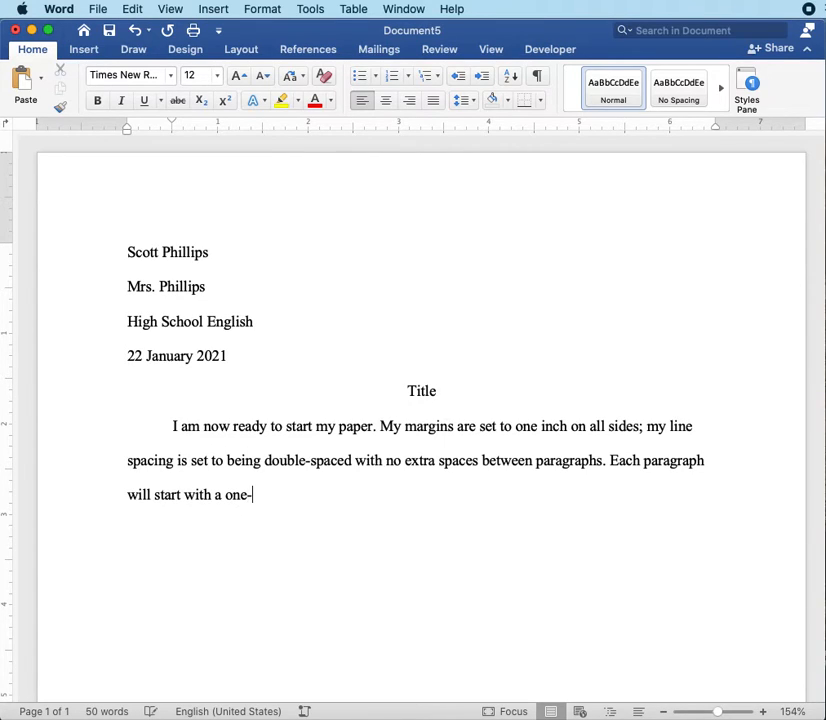
{"action": "type", "text": "half inch indet"}
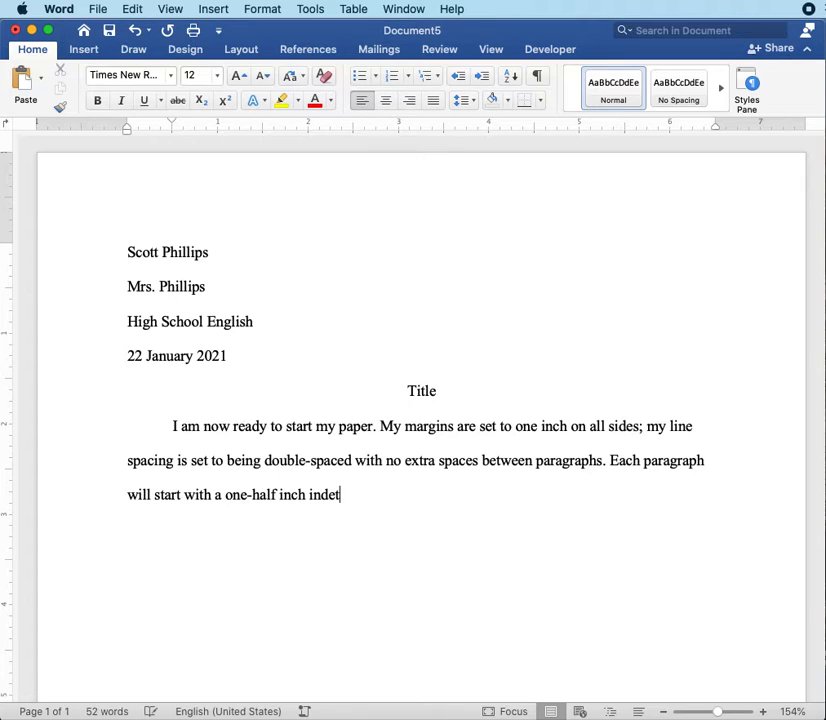
Step: End that sentence and start another reading "Each paragraph will start with a one-half inch indentation"
{"action": "key", "text": "BackSpace"}
{"action": "type", "text": "ntation, and subseq"}
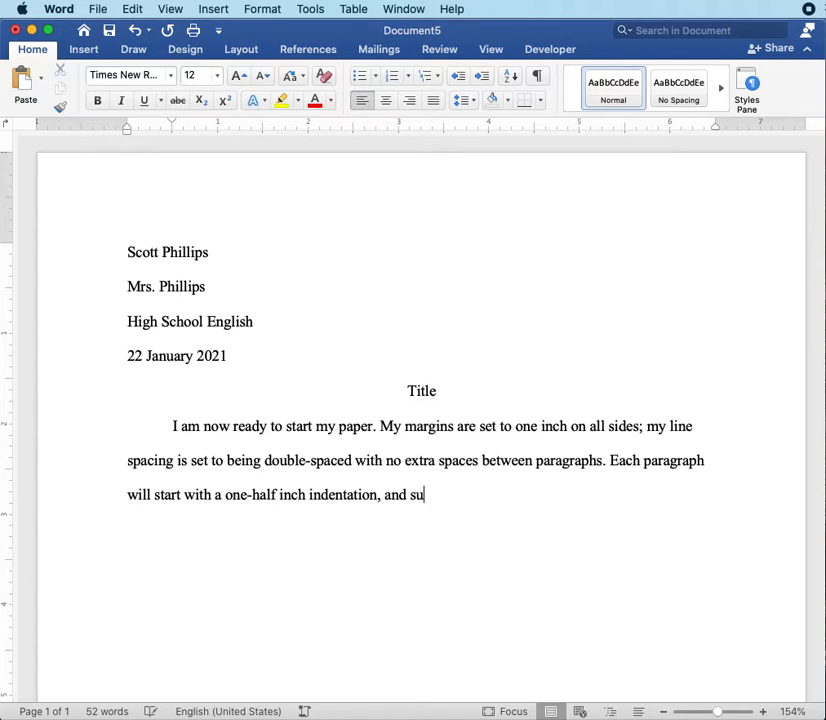
{"action": "type", "text": "uent line"}
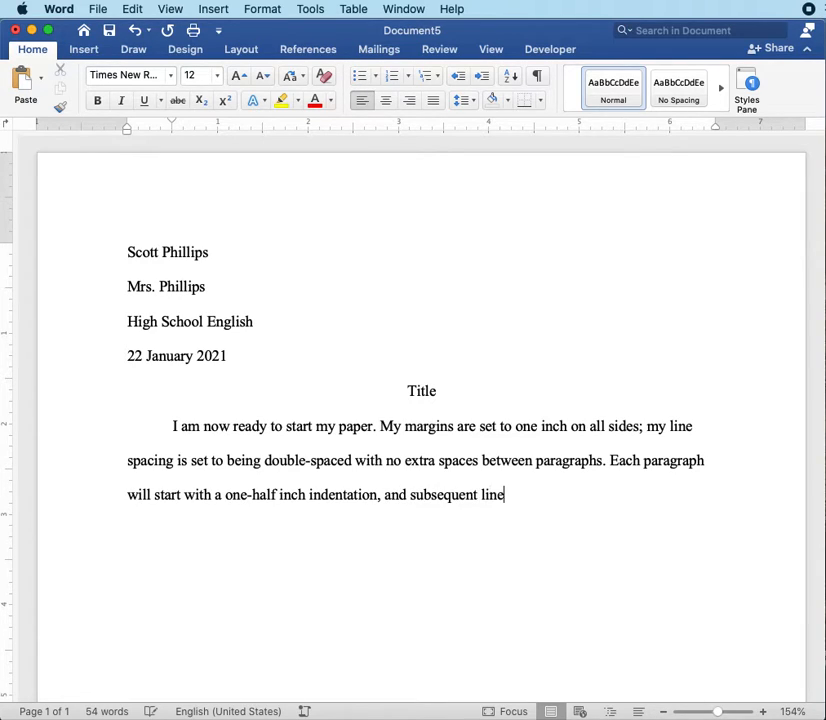
{"action": "type", "text": "s will ret"}
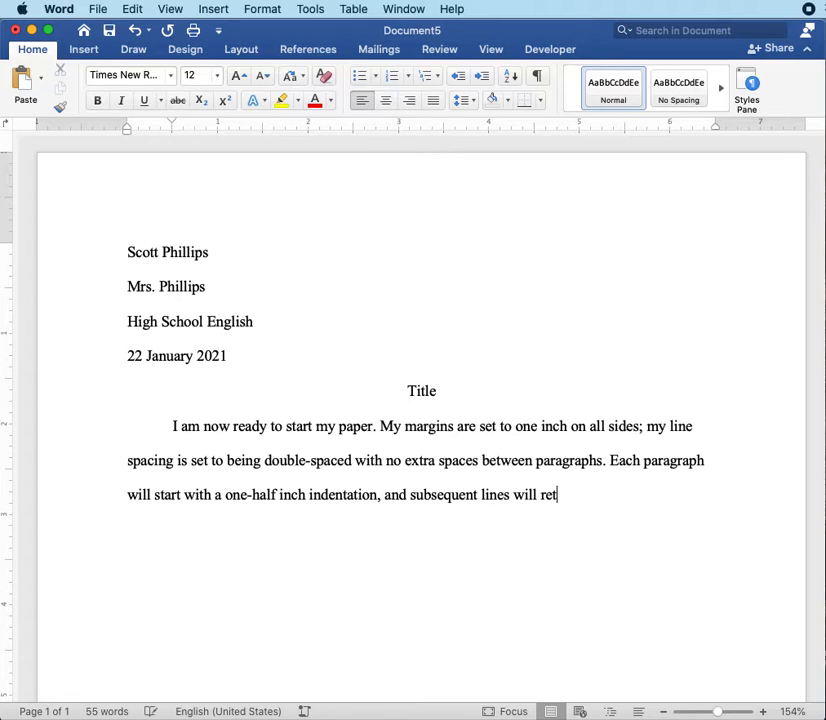
{"action": "type", "text": "urn to the left"}
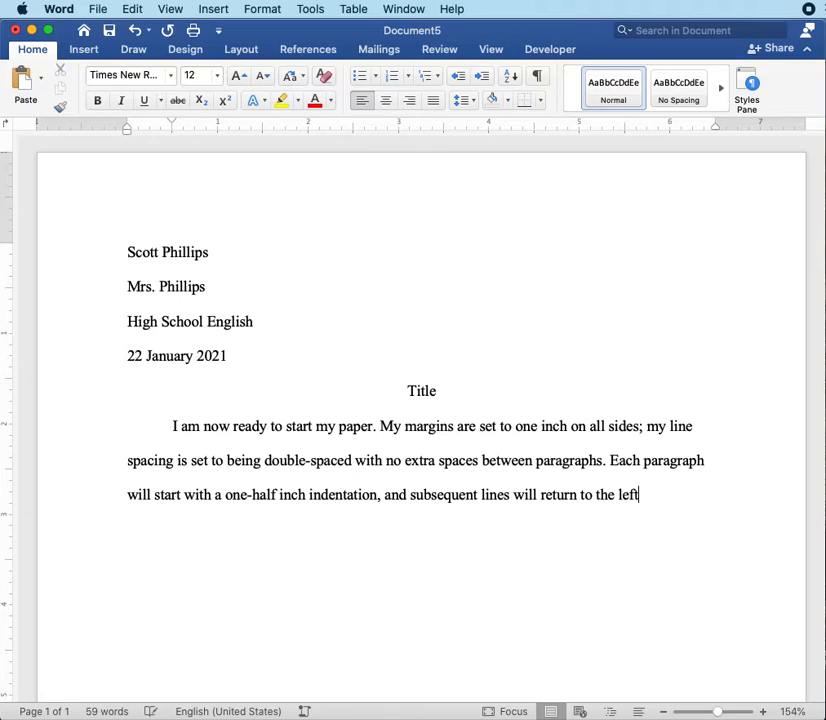
{"action": "type", "text": " margin."}
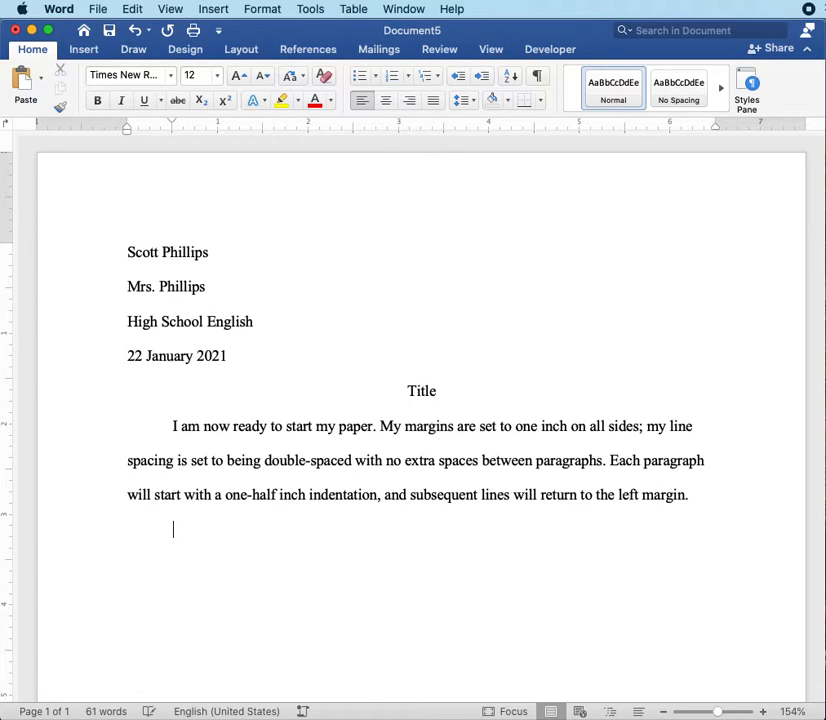
Step: Start a second paragraph reading "My second paragraph is formatted perfectly already to match the previous paragraph format."
{"action": "key", "text": "Return"}
{"action": "type", "text": "My second paragraph is forma"}
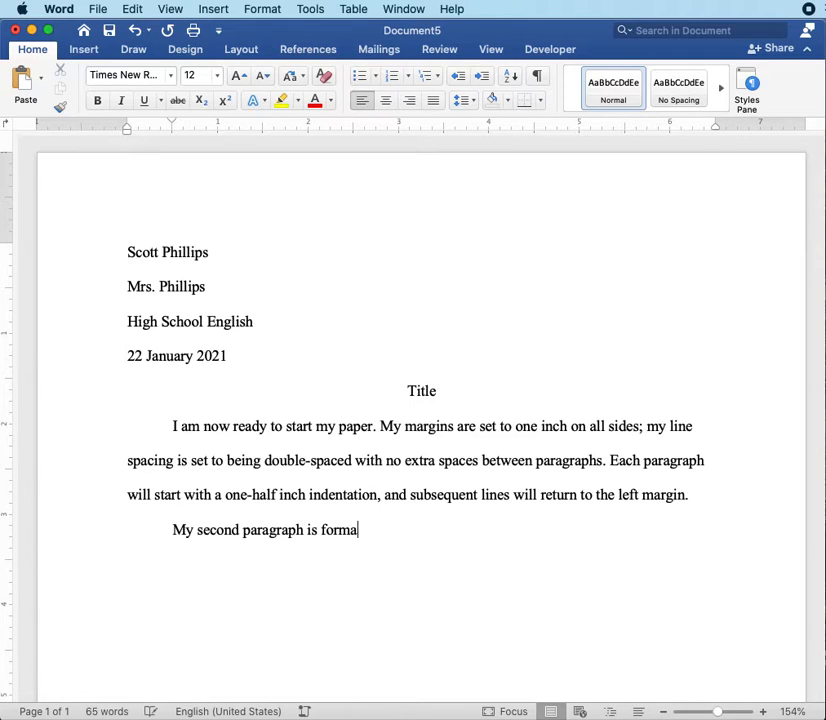
{"action": "type", "text": "tted perfectly "}
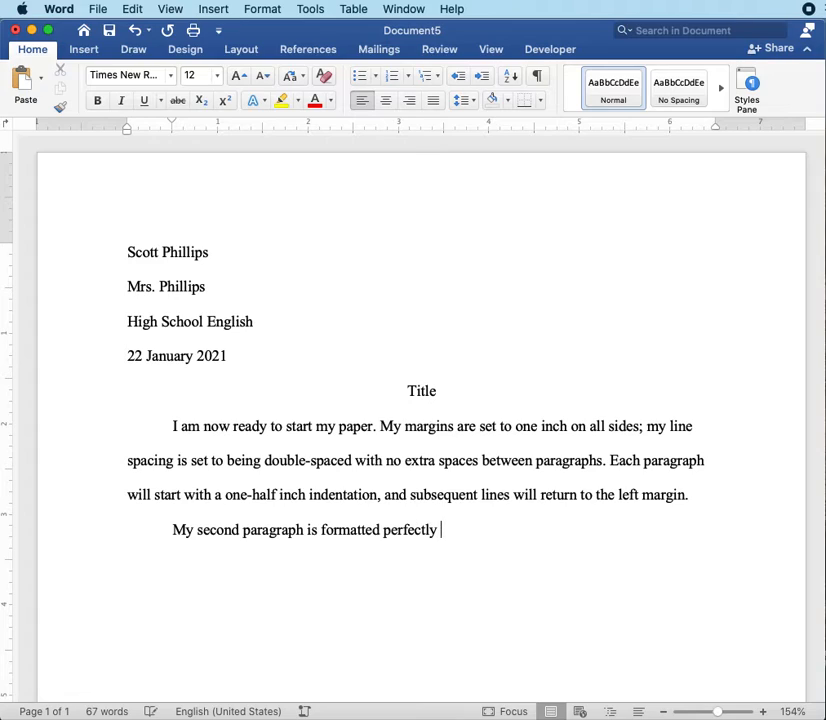
{"action": "type", "text": "already to match the "}
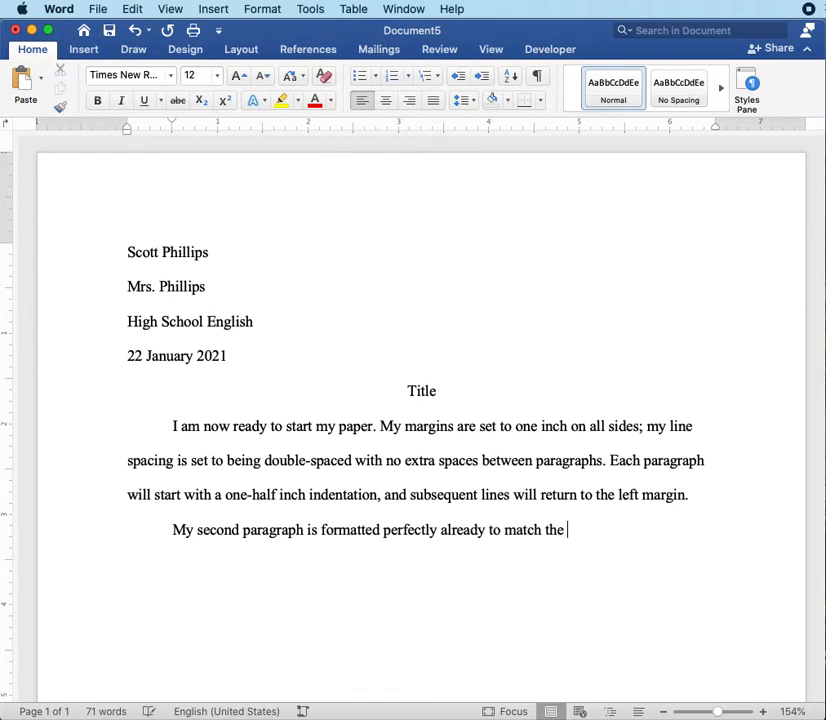
{"action": "type", "text": "previous f"}
{"action": "key", "text": "BackSpace"}
{"action": "type", "text": "paragraph format. "}
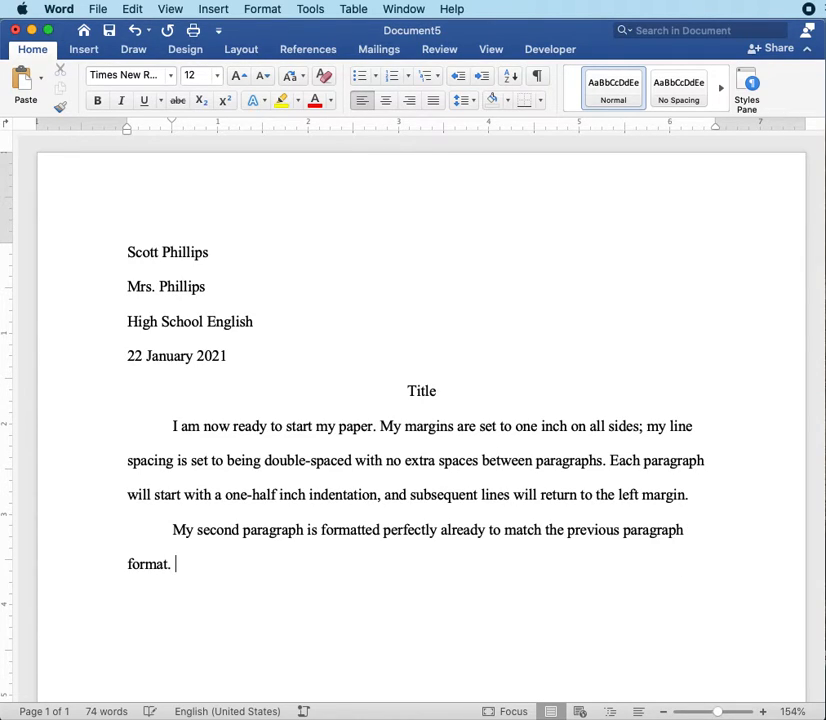
{"action": "type", "text": "I can now save"}
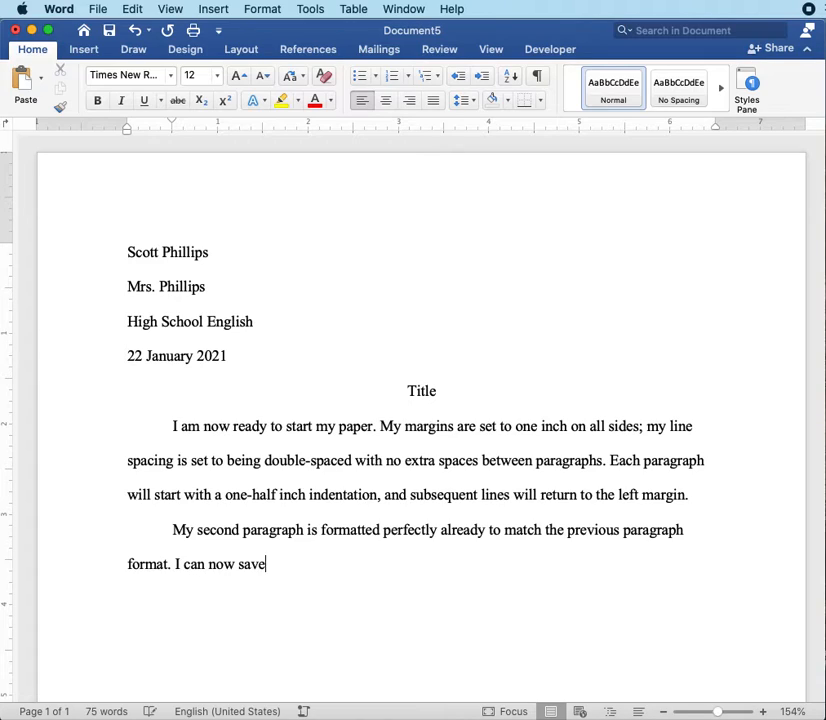
{"action": "type", "text": " my MLA format"}
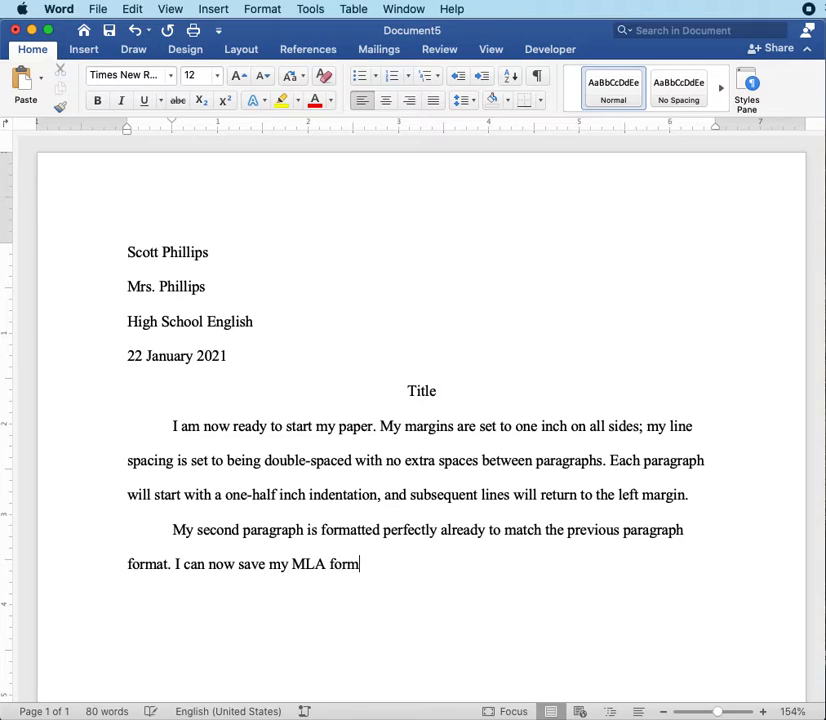
Step: Add the sentence "I can now save my MLA formatted document for future use." to the second paragraph
{"action": "type", "text": "ted d"}
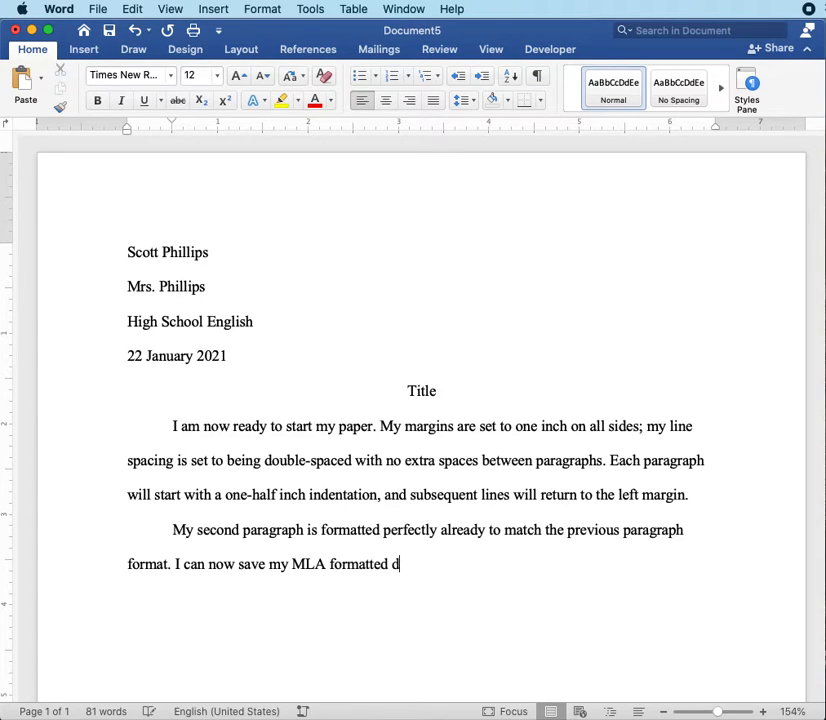
{"action": "type", "text": "ocument for "}
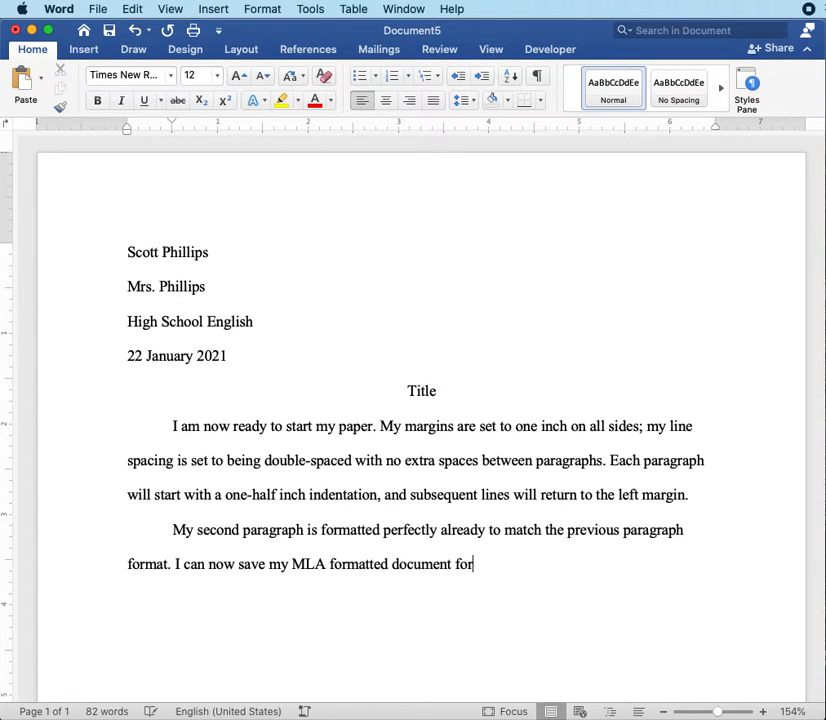
{"action": "type", "text": "future use."}
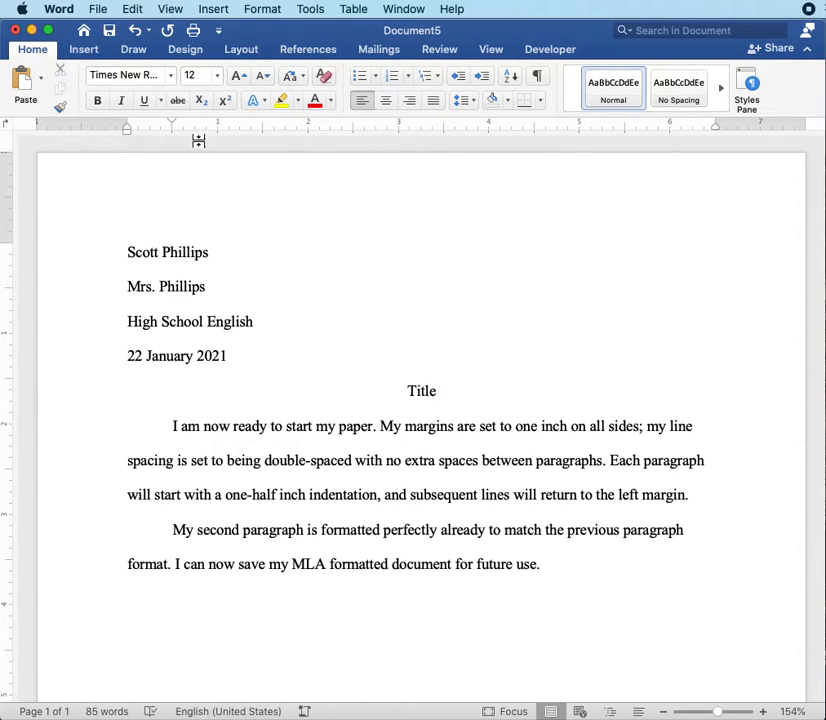
Step: Insert a Blank built-in header and replace its placeholder with the student's last name
{"action": "left_click", "coordinate": [84, 50]}
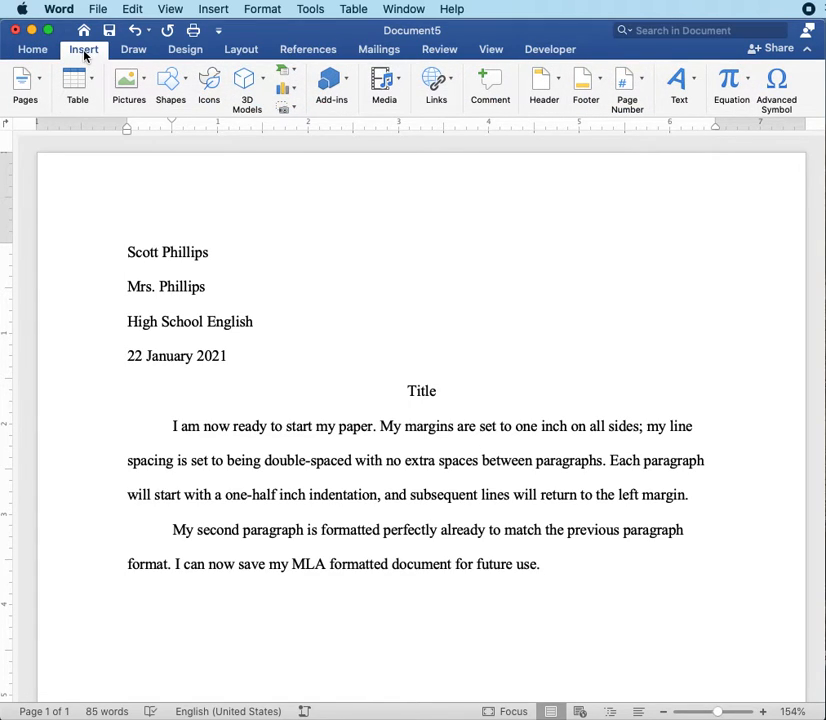
{"action": "left_click", "coordinate": [539, 80]}
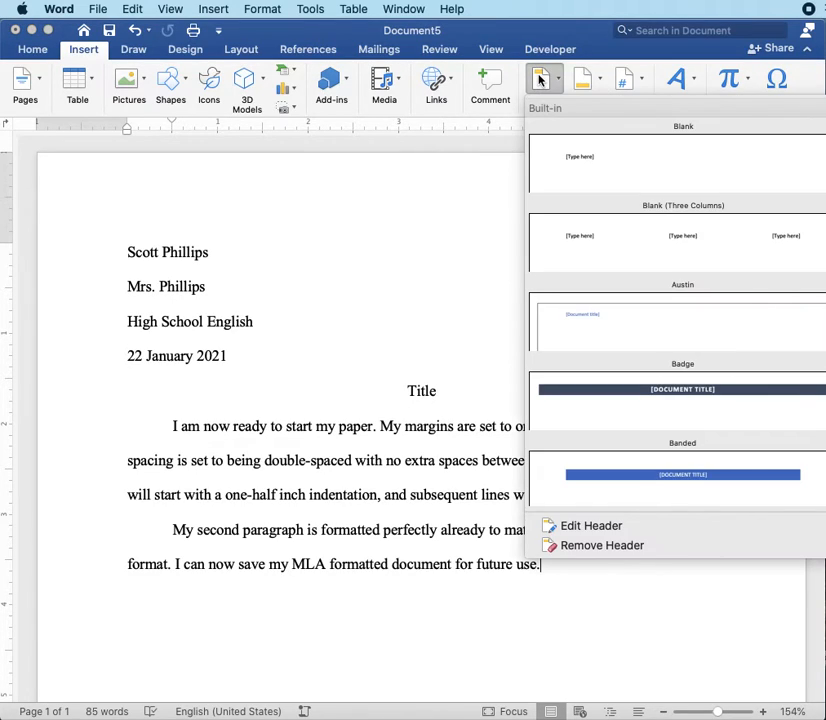
{"action": "left_click", "coordinate": [594, 168]}
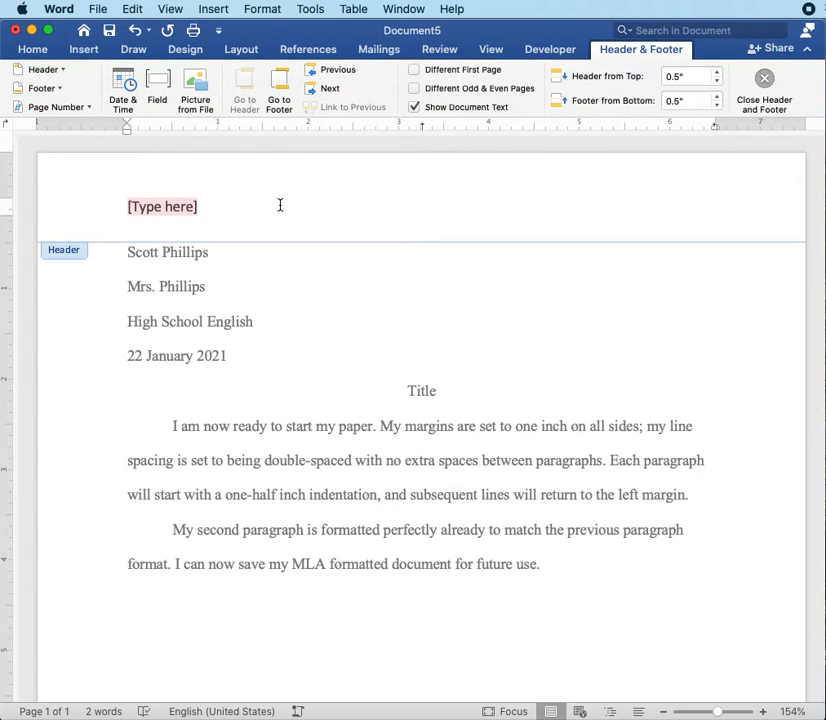
{"action": "type", "text": "P"}
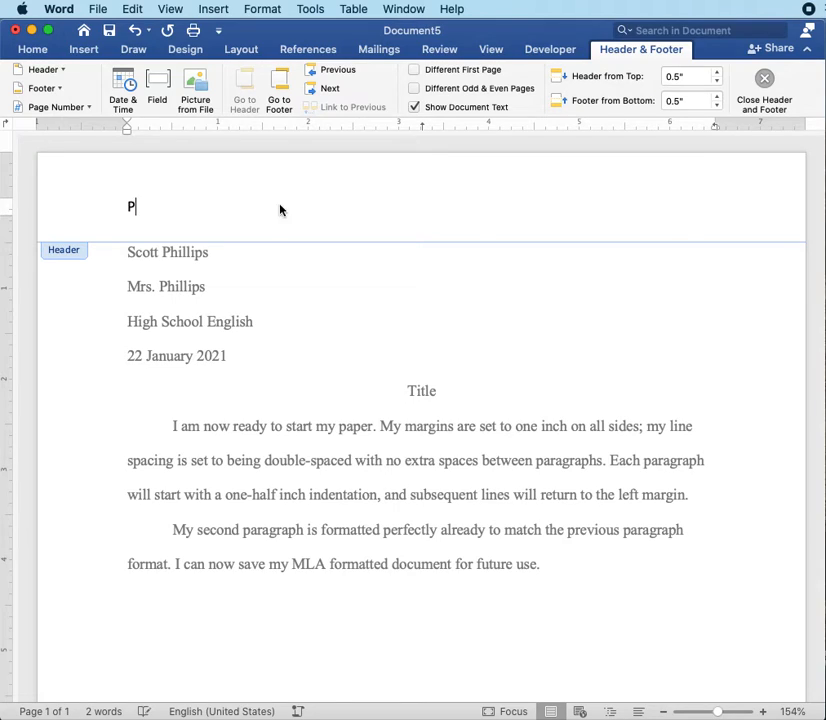
{"action": "type", "text": "hillips"}
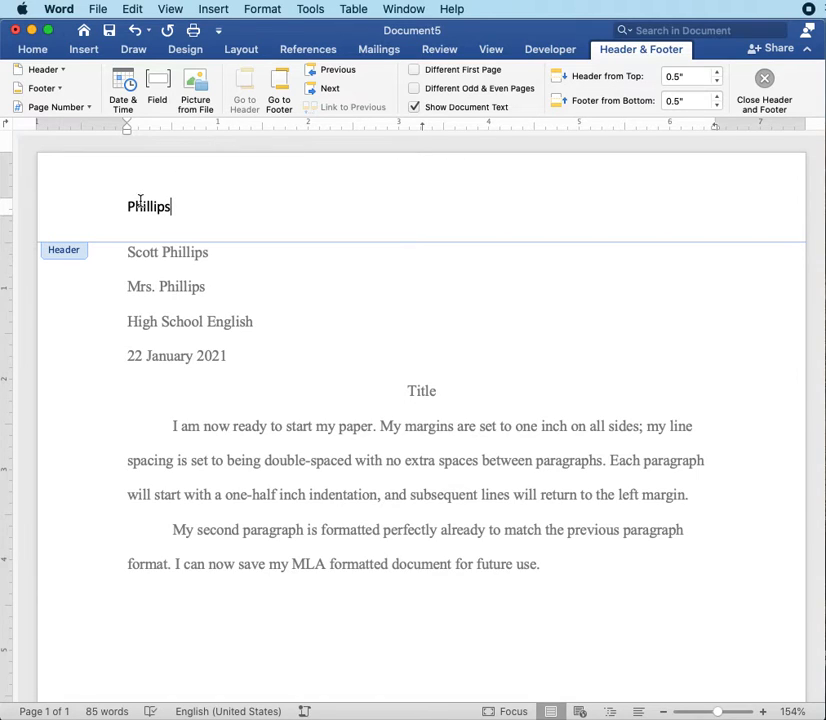
Step: Set the last name in the header to Times New Roman and align it to the right
{"action": "left_click", "coordinate": [33, 50]}
{"action": "double_click", "coordinate": [144, 206]}
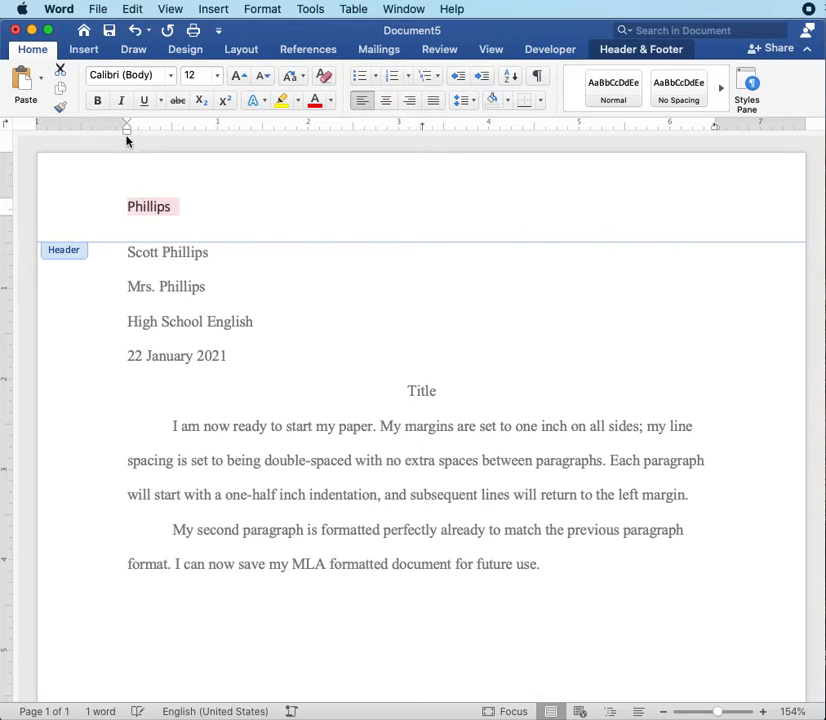
{"action": "left_click", "coordinate": [170, 76]}
{"action": "left_click", "coordinate": [147, 206]}
{"action": "left_click", "coordinate": [410, 101]}
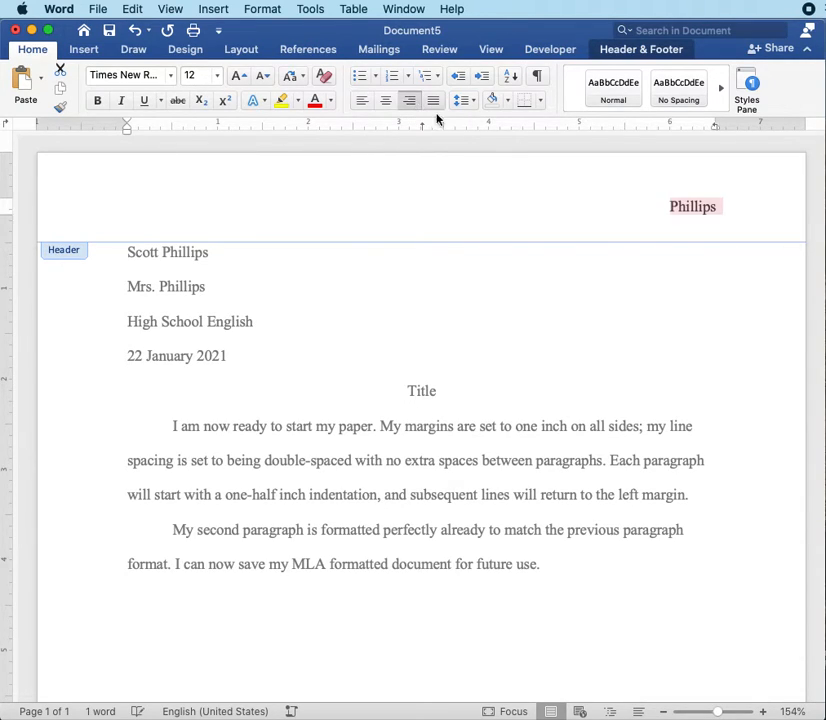
Step: Insert a right-aligned page number after the header's last name, and shift the header's right indent outward to narrow the gap between them
{"action": "left_click", "coordinate": [724, 209]}
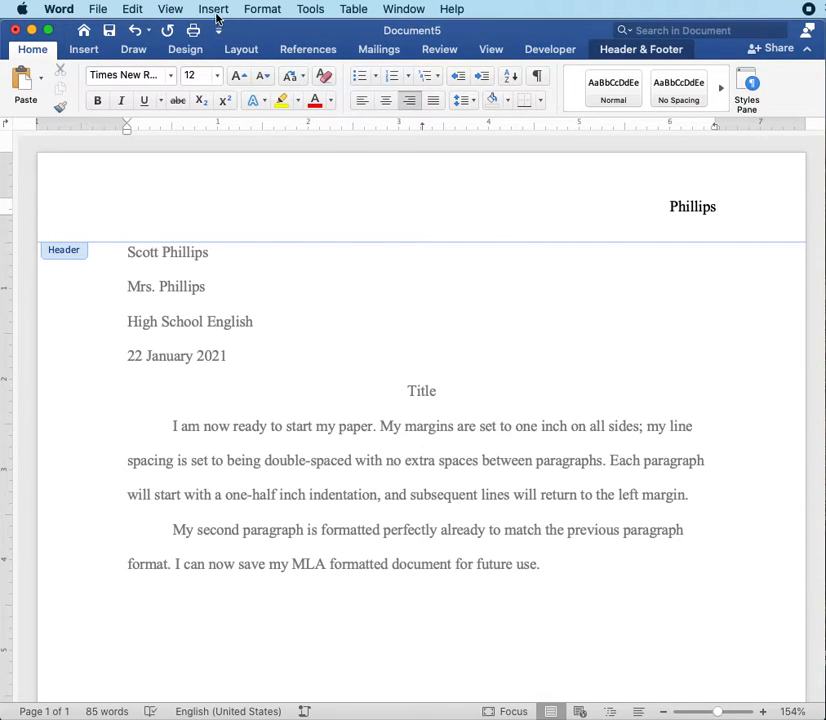
{"action": "left_click", "coordinate": [85, 57]}
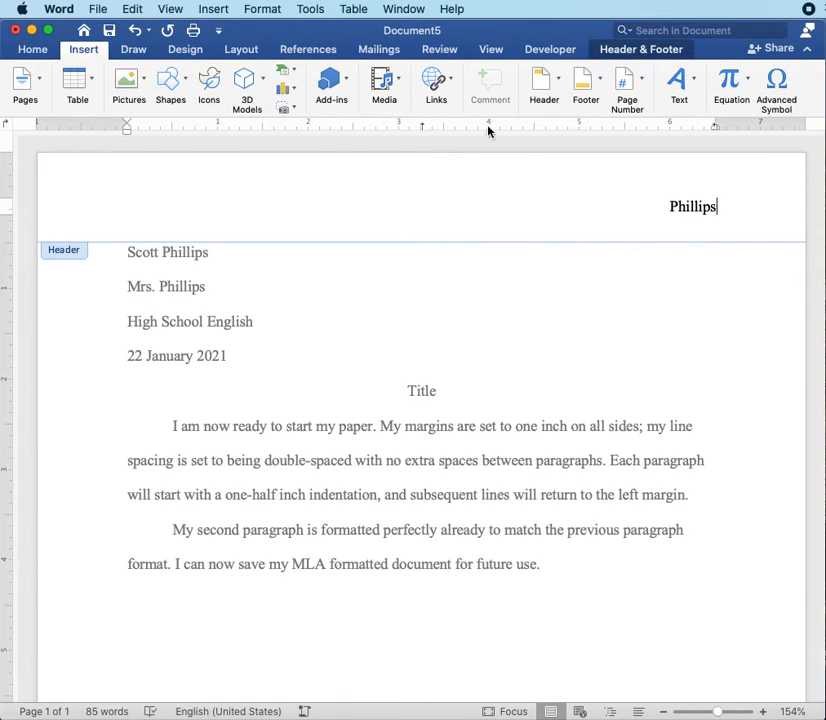
{"action": "left_click", "coordinate": [626, 83]}
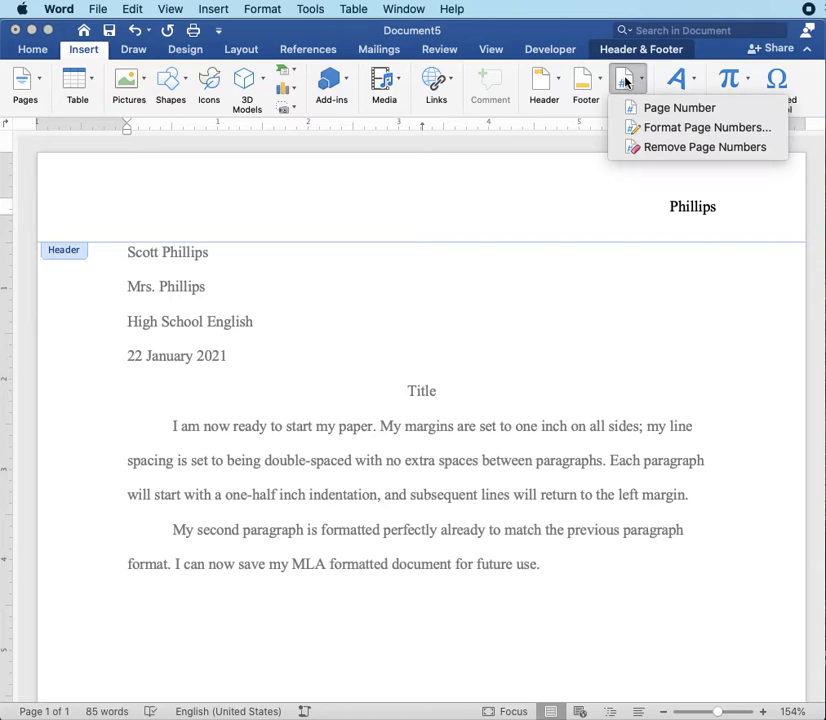
{"action": "left_click", "coordinate": [634, 107]}
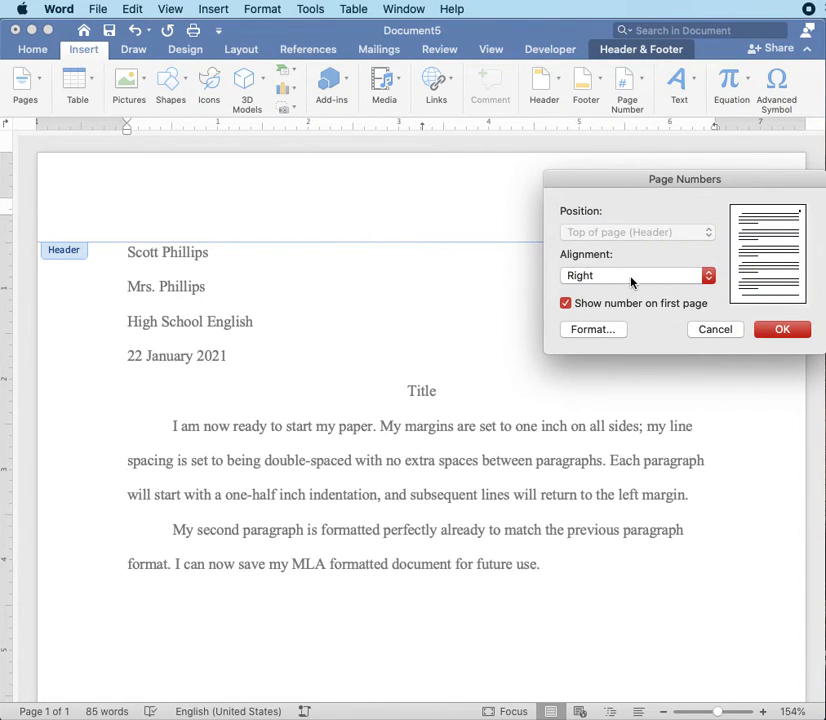
{"action": "left_click", "coordinate": [780, 332]}
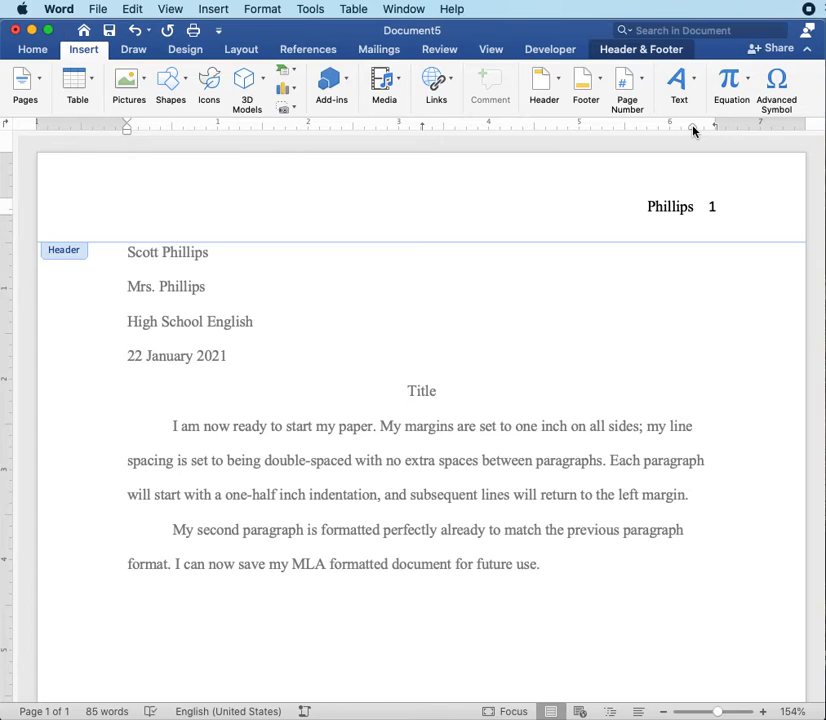
{"action": "left_click_drag", "start_coordinate": [694, 128], "coordinate": [702, 130]}
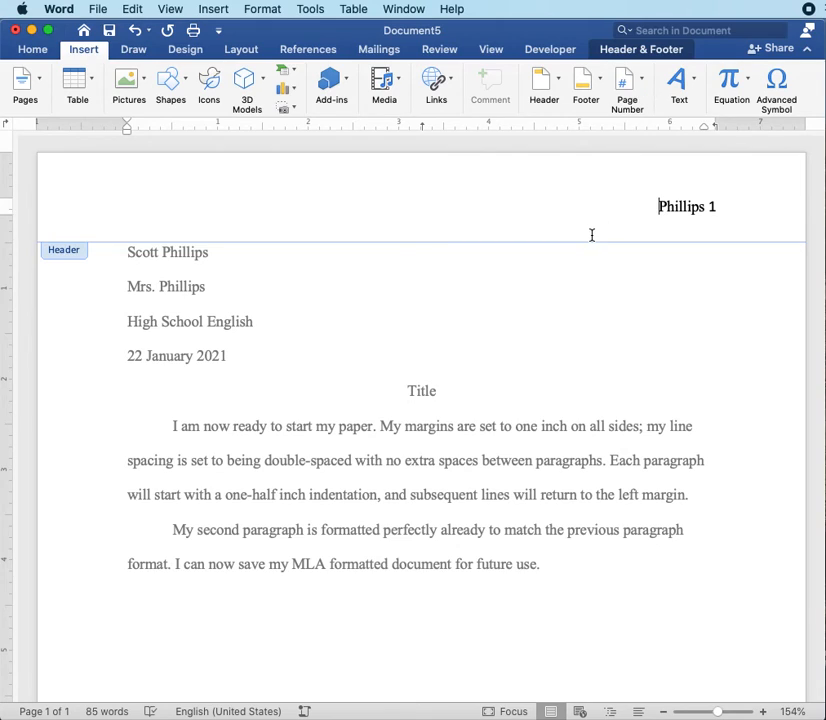
{"action": "double_click", "coordinate": [501, 430]}
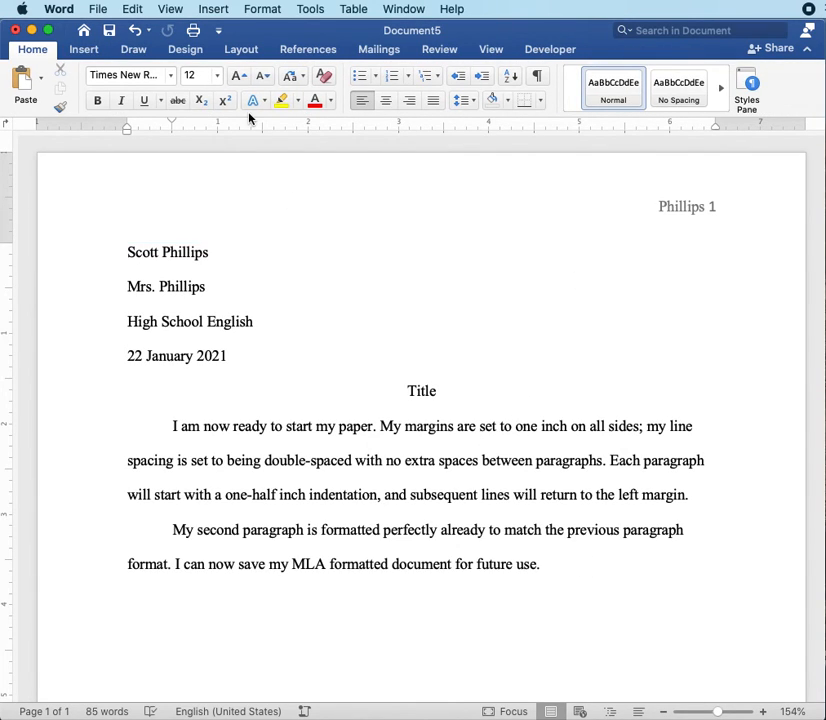
Step: Save the document as "MLA Forma" in the Tenth Grade English folder under Documents > School Papers
{"action": "left_click", "coordinate": [99, 9]}
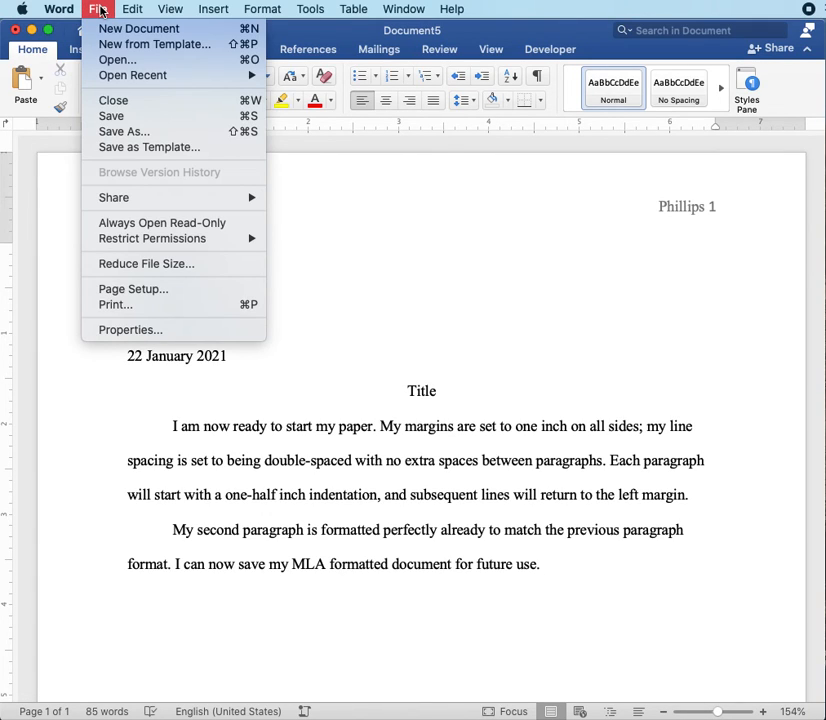
{"action": "left_click", "coordinate": [127, 133]}
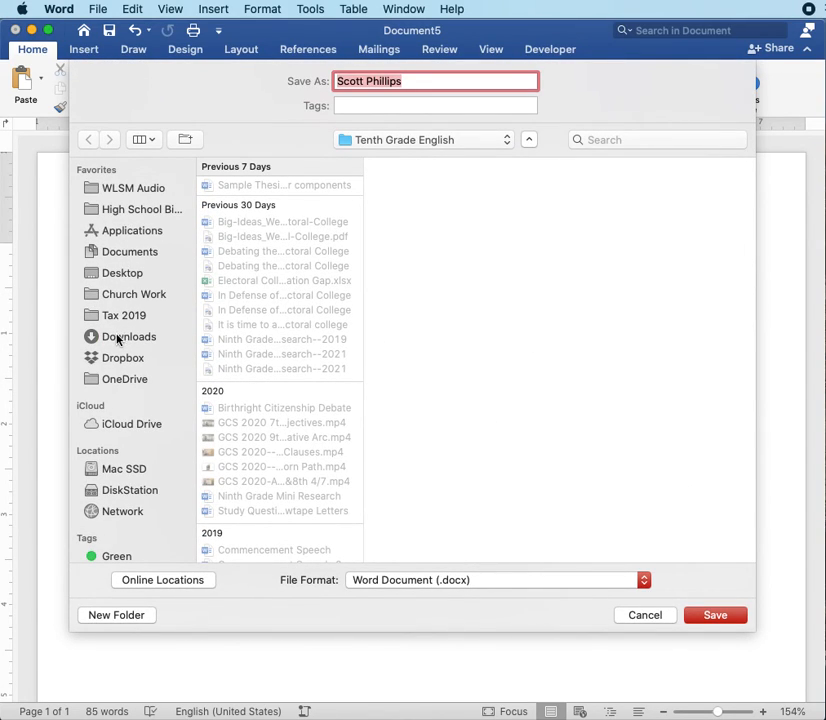
{"action": "left_click", "coordinate": [125, 253]}
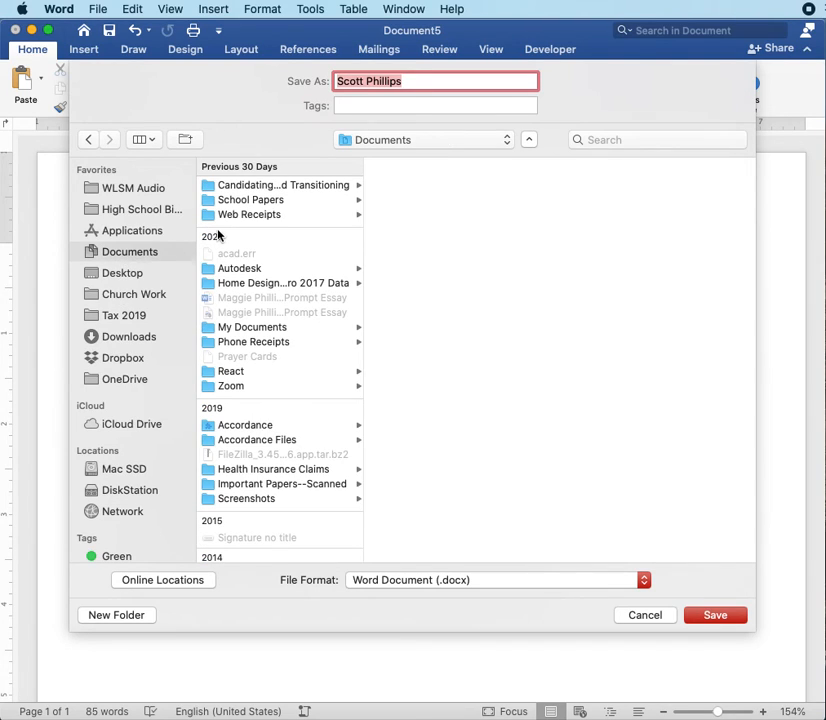
{"action": "left_click", "coordinate": [241, 200]}
{"action": "left_click", "coordinate": [420, 187]}
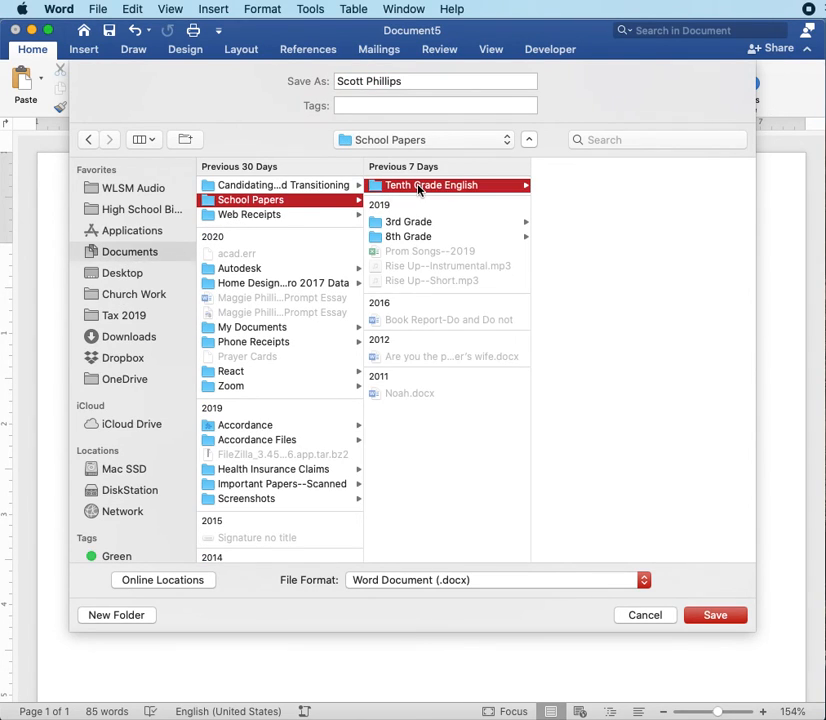
{"action": "left_click_drag", "start_coordinate": [415, 79], "coordinate": [305, 79]}
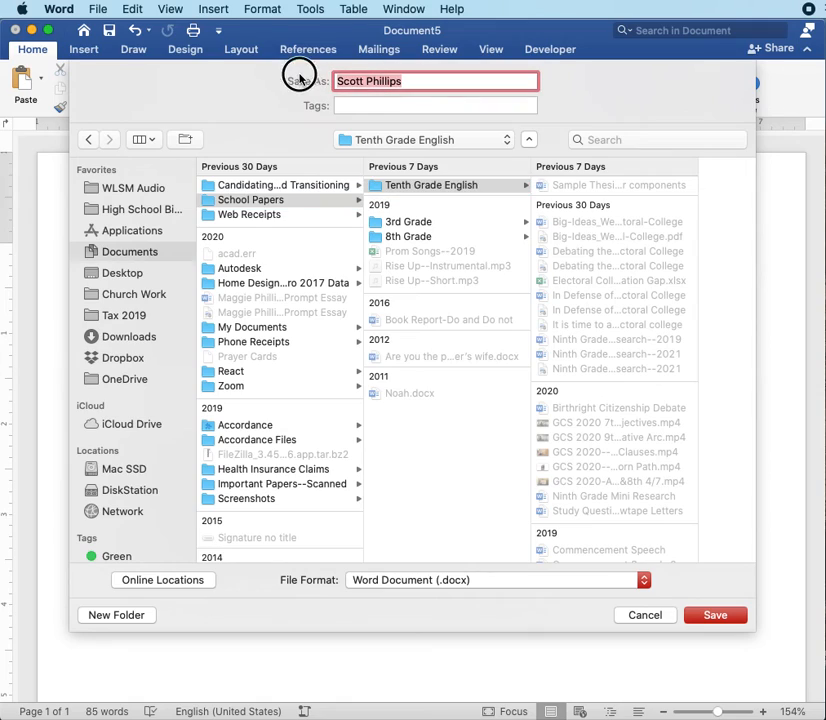
{"action": "type", "text": "M"}
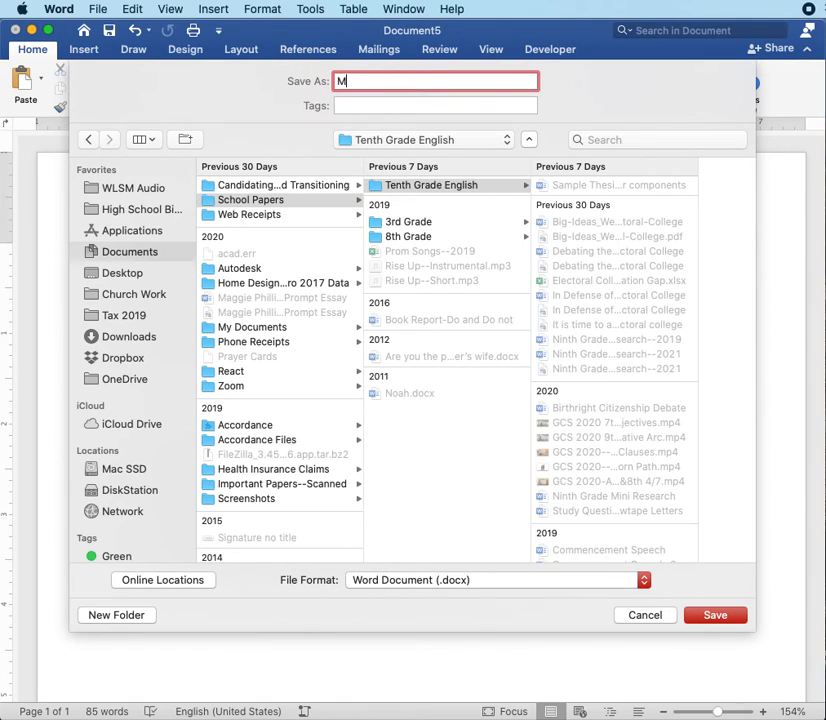
{"action": "type", "text": "LA Format"}
{"action": "left_click", "coordinate": [729, 618]}
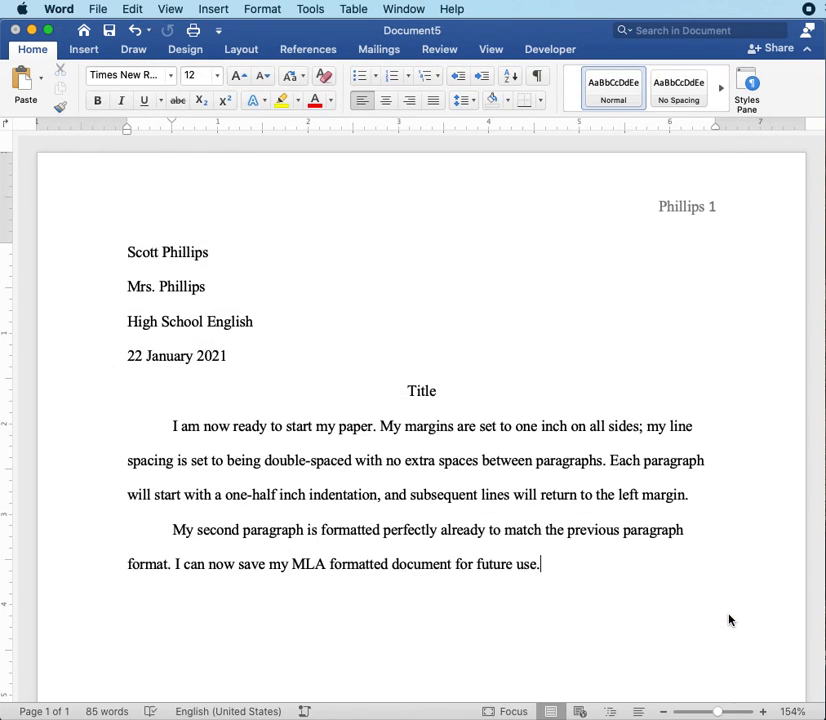